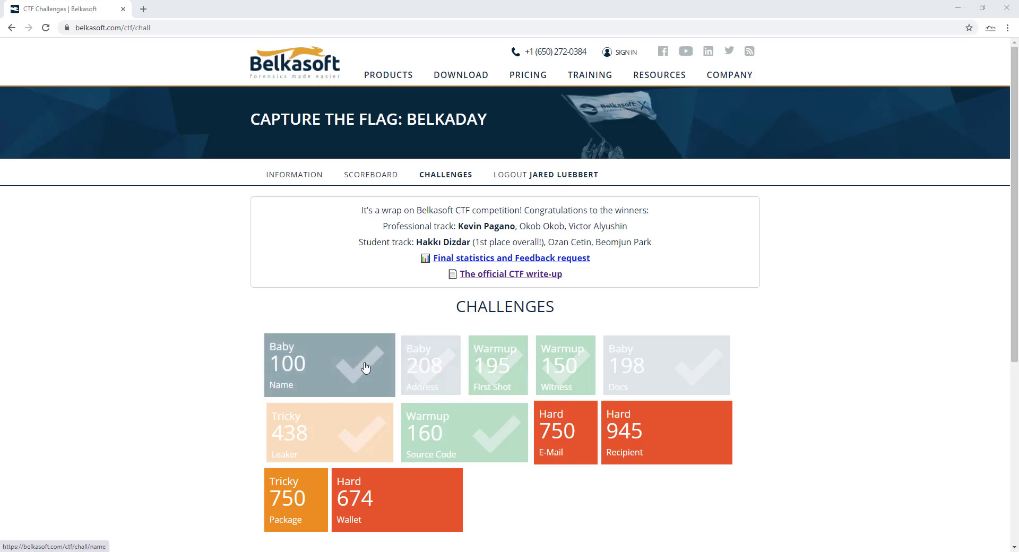
View the Baby 100 Name challenge about the laptop owner's full name, then return to Evidence Center
{"action": "left_click", "coordinate": [365, 368]}
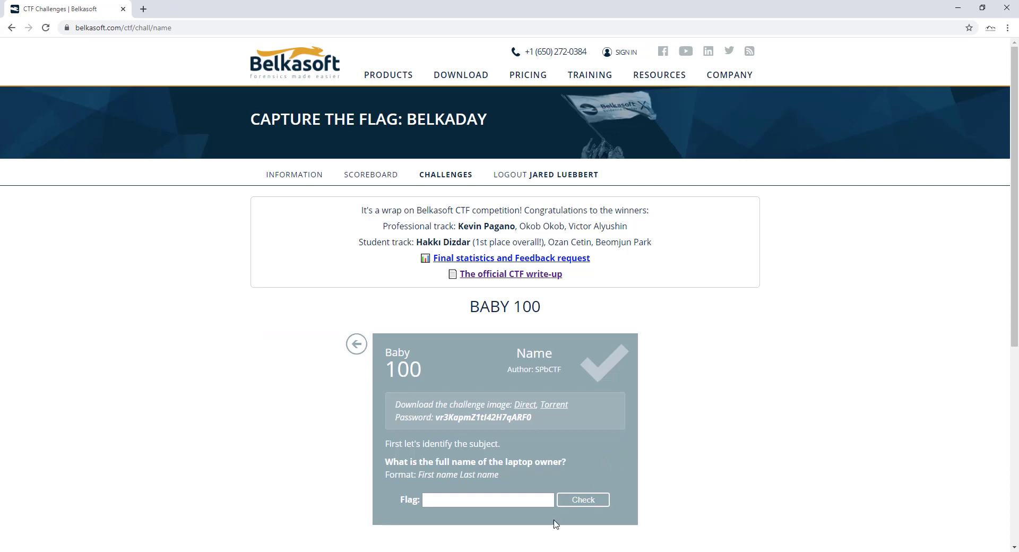
{"action": "key", "text": "alt+Tab"}
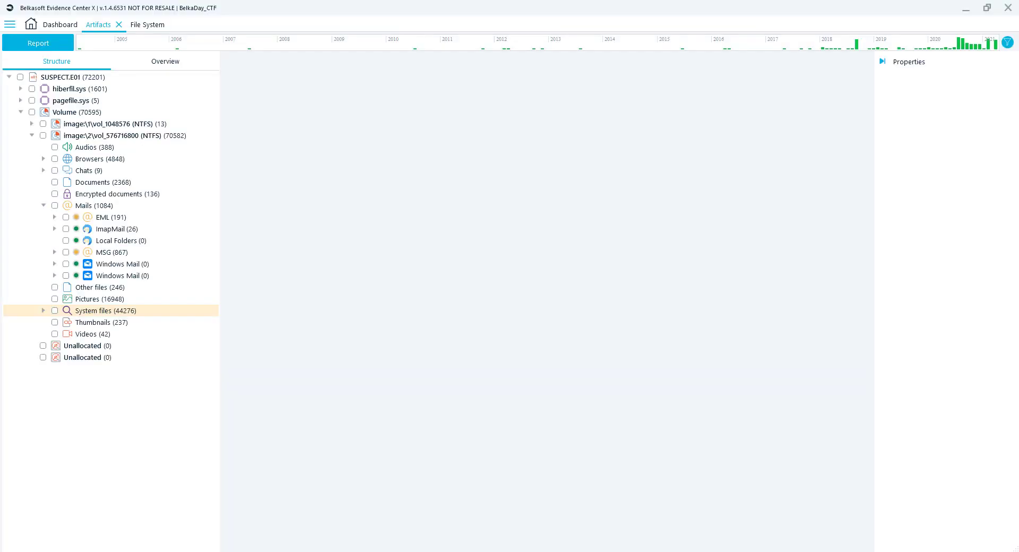
List the 16 mails in ImapMail Sent-1, then show the Windows User name and Sid list entries
{"action": "left_click", "coordinate": [54, 229]}
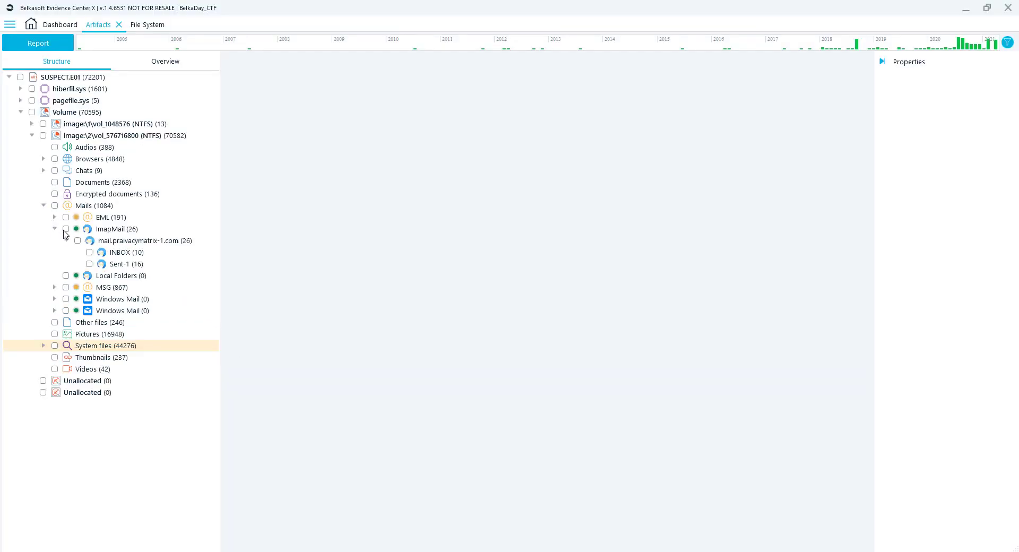
{"action": "left_click", "coordinate": [120, 264]}
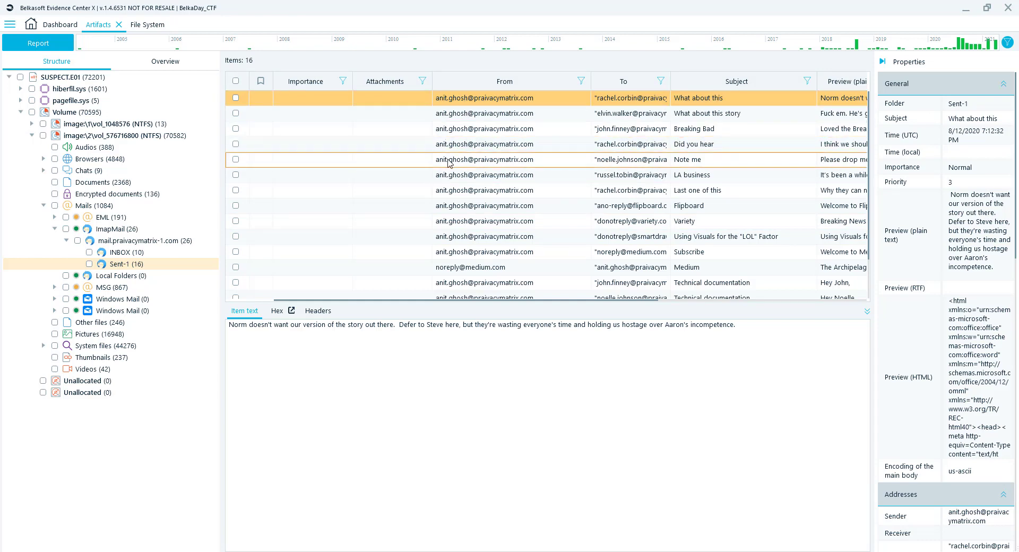
{"action": "left_click", "coordinate": [170, 63]}
{"action": "left_click", "coordinate": [102, 511]}
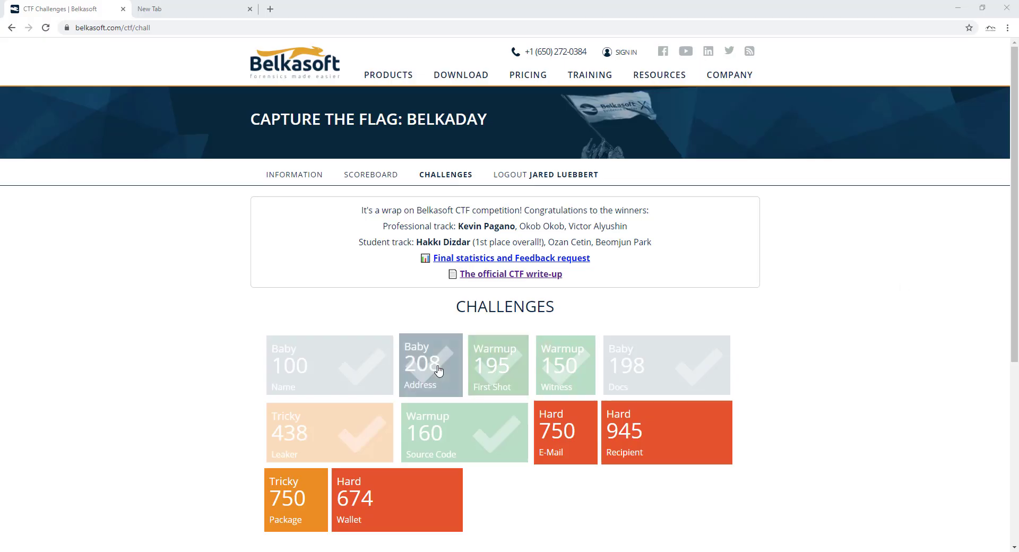
View the Baby 208 Address challenge asking for the company office's full address
{"action": "left_click", "coordinate": [433, 370]}
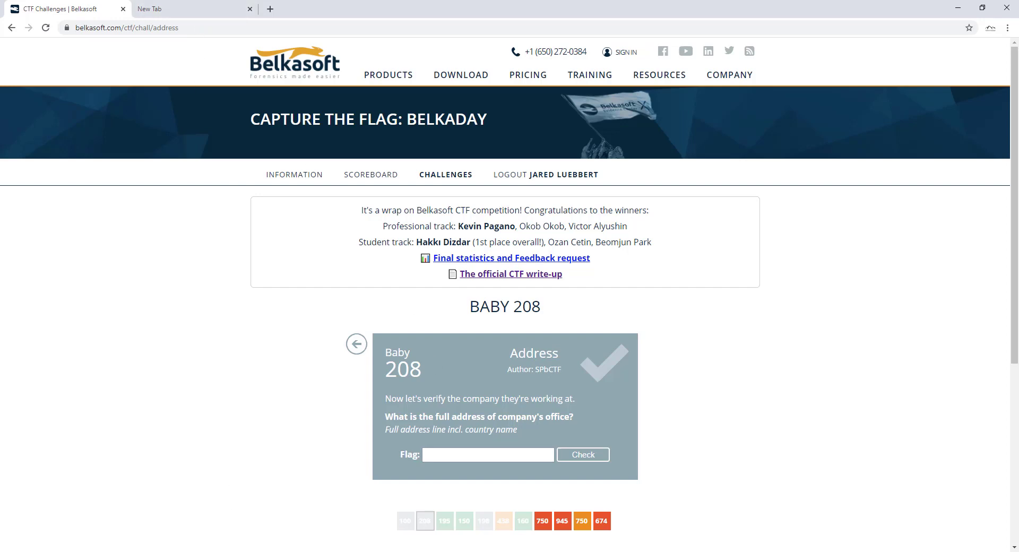
Copy the praivacymatrix.com domain from an ImapMail INBOX mail's Received header, then return to Chrome
{"action": "left_click", "coordinate": [325, 509]}
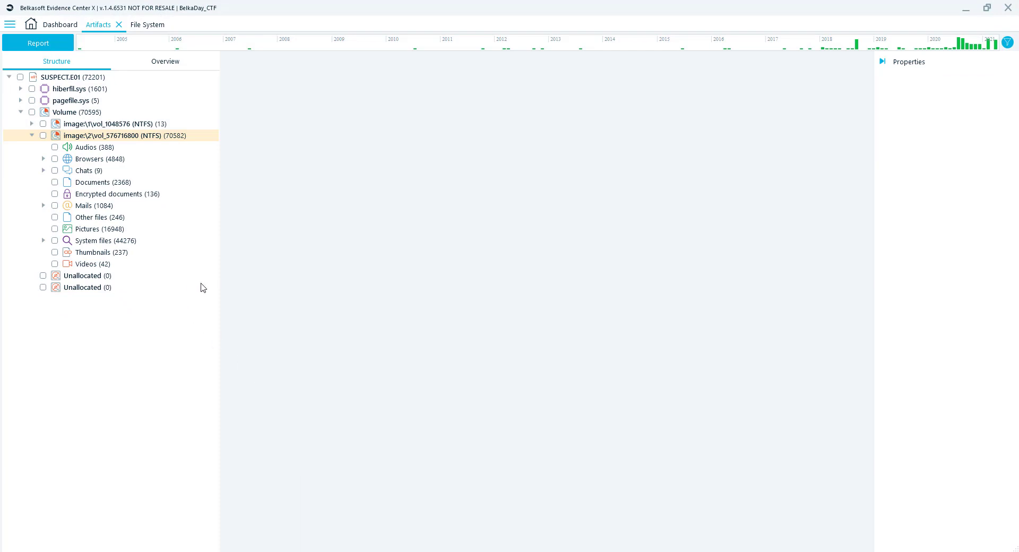
{"action": "left_click", "coordinate": [43, 205]}
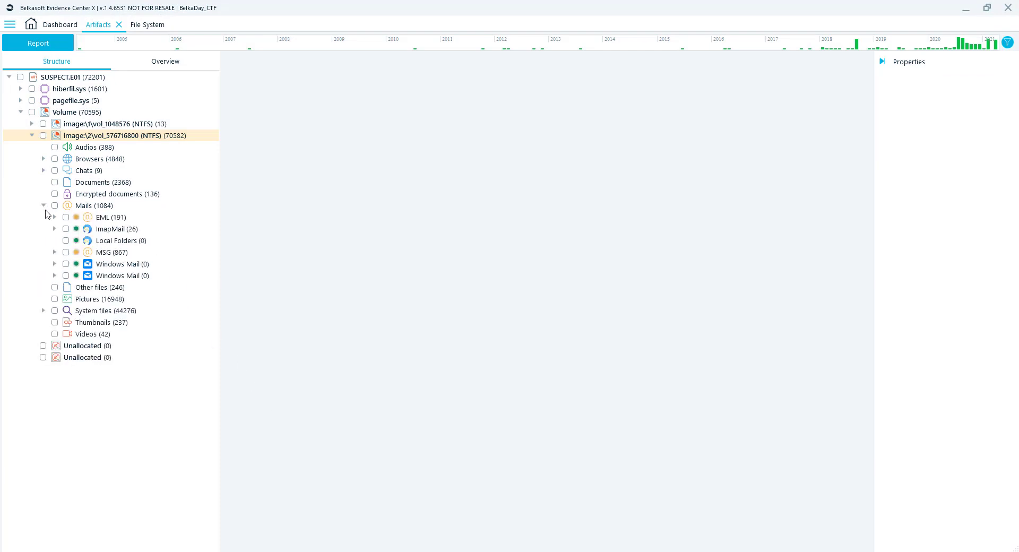
{"action": "left_click", "coordinate": [54, 229]}
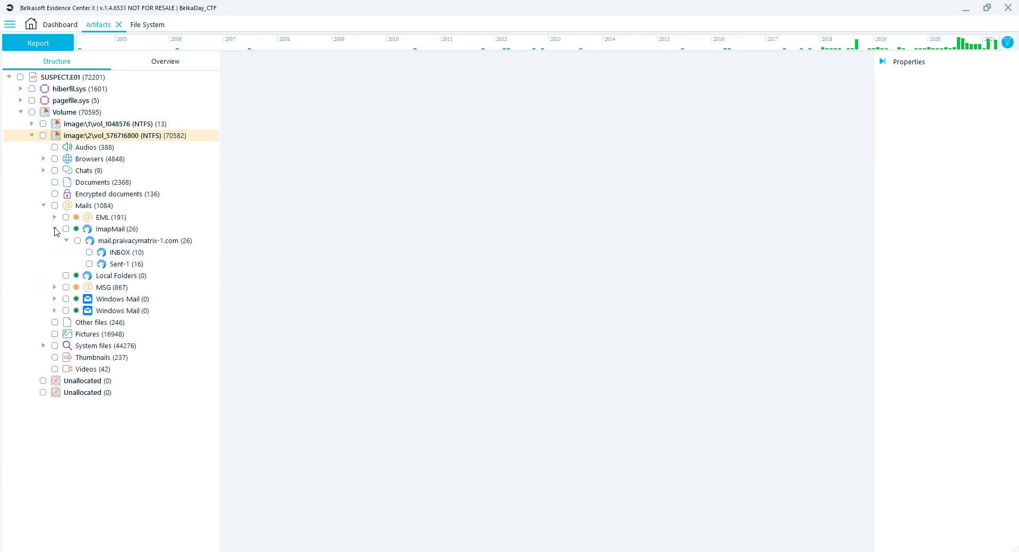
{"action": "left_click", "coordinate": [134, 255]}
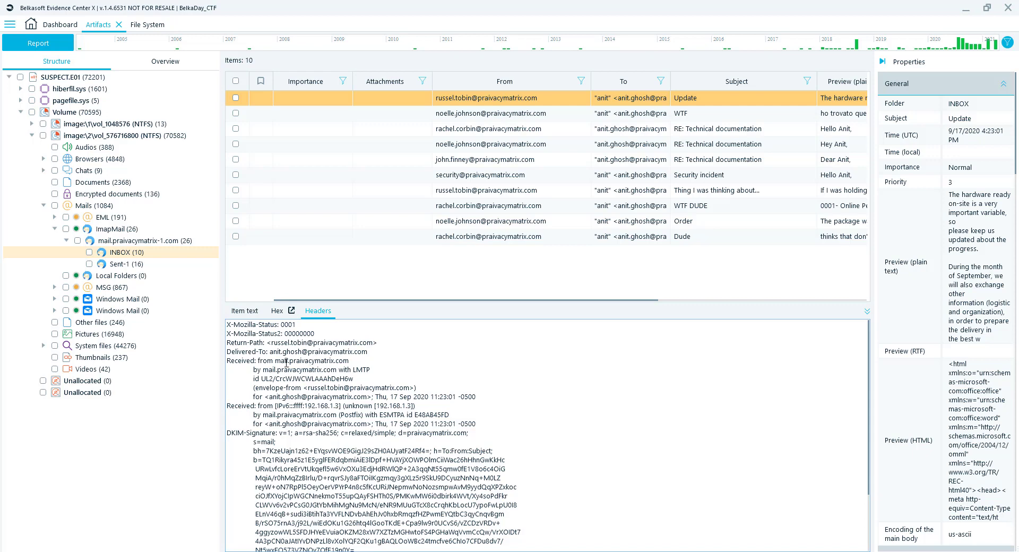
{"action": "left_click_drag", "start_coordinate": [289, 360], "coordinate": [350, 361]}
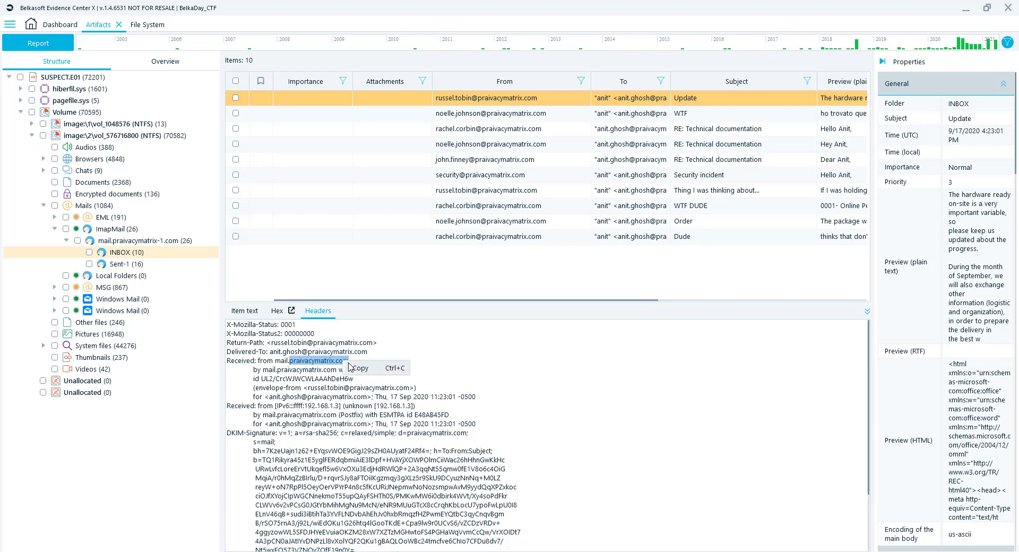
{"action": "mouse_move", "coordinate": [85, 550]}
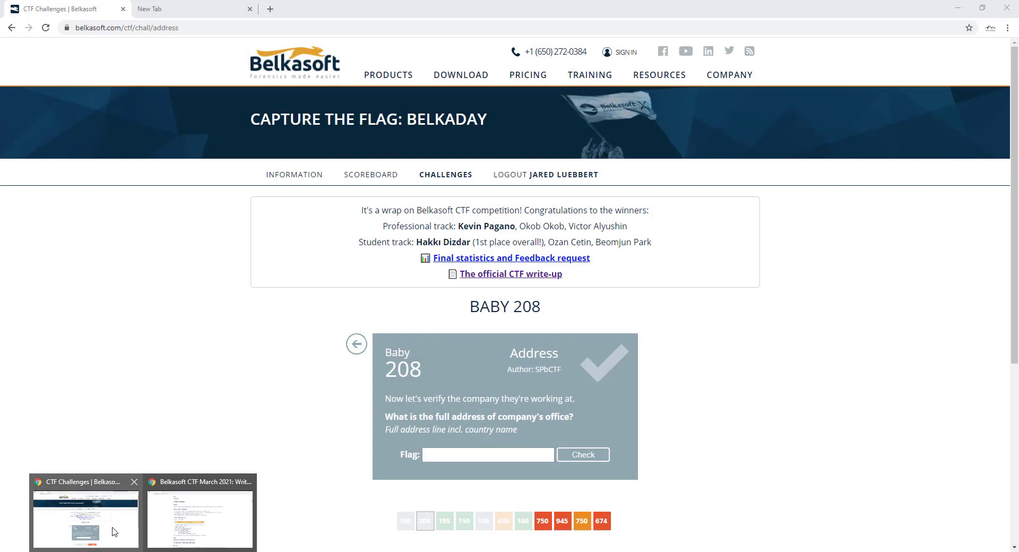
{"action": "left_click", "coordinate": [114, 530]}
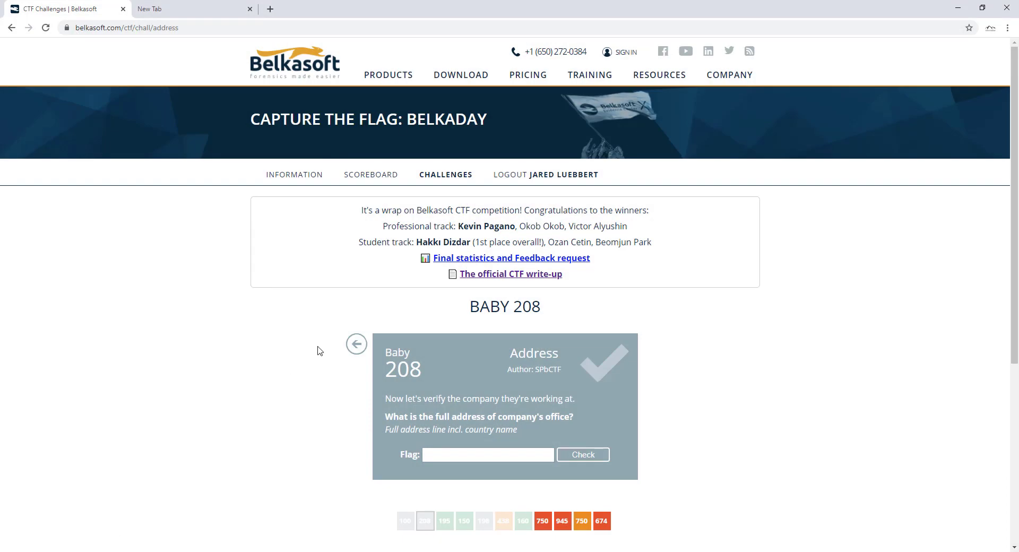
Load praivacymatrix.com in a new tab and select the Headquarters address under Contact Us
{"action": "left_click", "coordinate": [209, 9]}
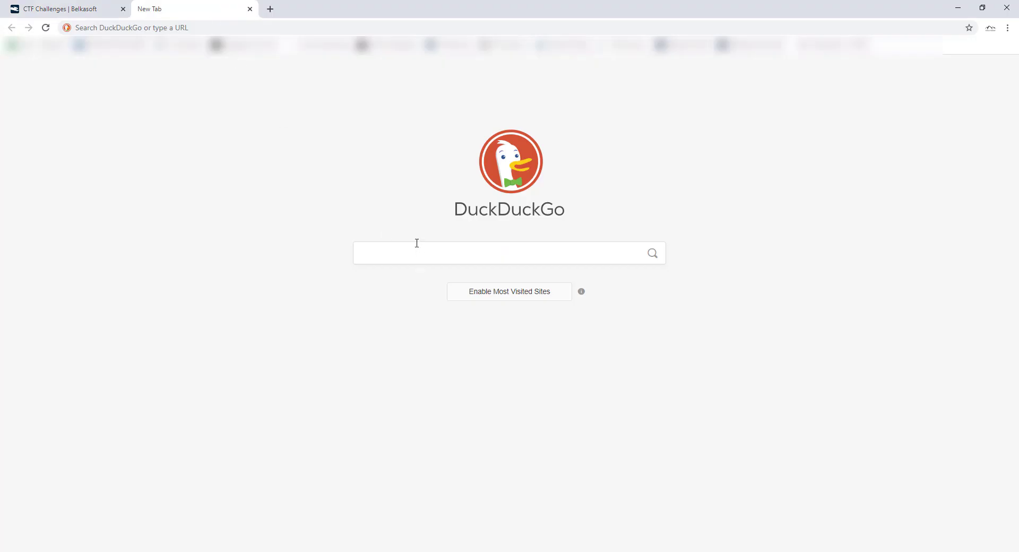
{"action": "left_click", "coordinate": [236, 27]}
{"action": "right_click", "coordinate": [234, 28]}
{"action": "left_click", "coordinate": [285, 114]}
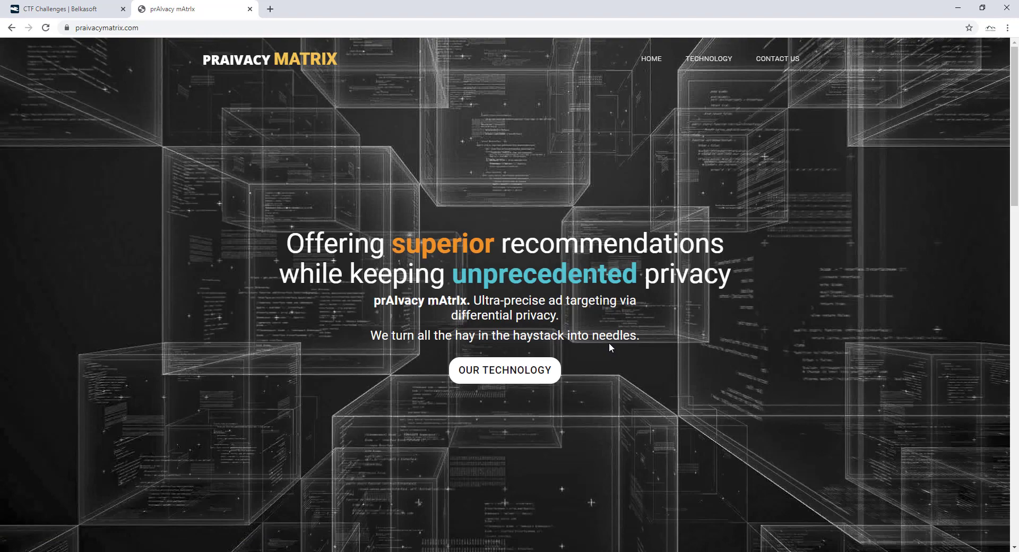
{"action": "scroll", "coordinate": [609, 345], "scroll_direction": "down", "scroll_amount": 5}
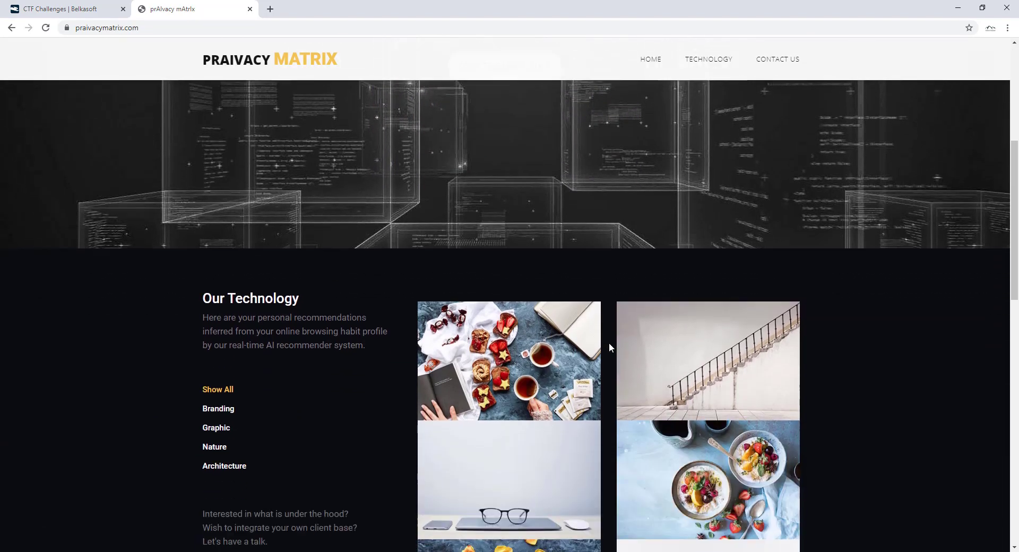
{"action": "scroll", "coordinate": [609, 345], "scroll_direction": "down", "scroll_amount": 8}
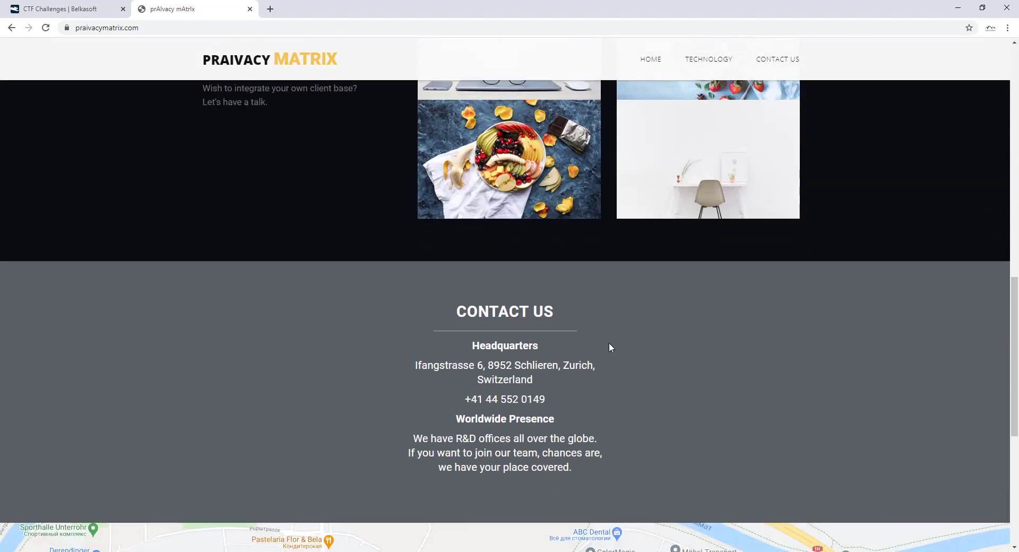
{"action": "scroll", "coordinate": [609, 348], "scroll_direction": "down", "scroll_amount": 1}
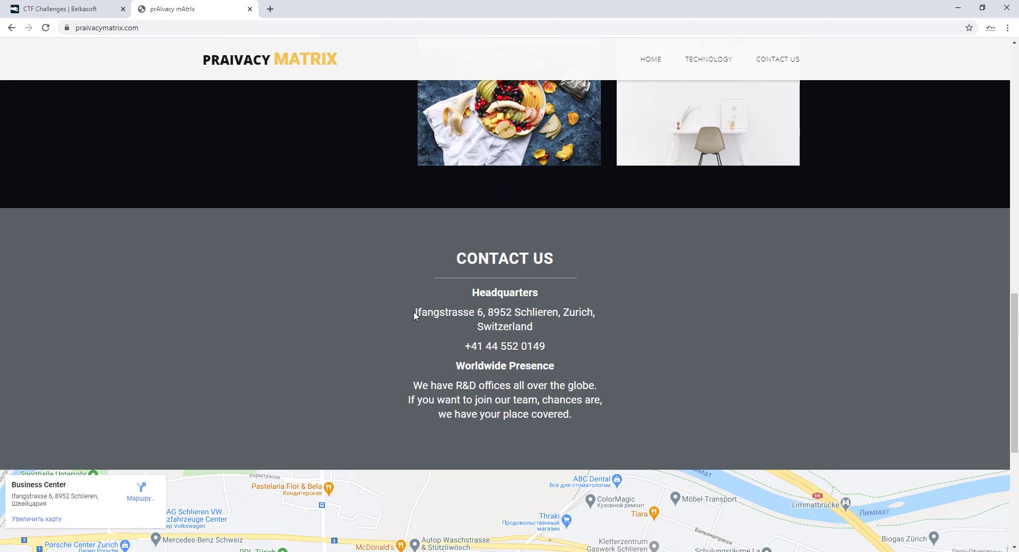
{"action": "left_click_drag", "start_coordinate": [415, 313], "coordinate": [597, 323]}
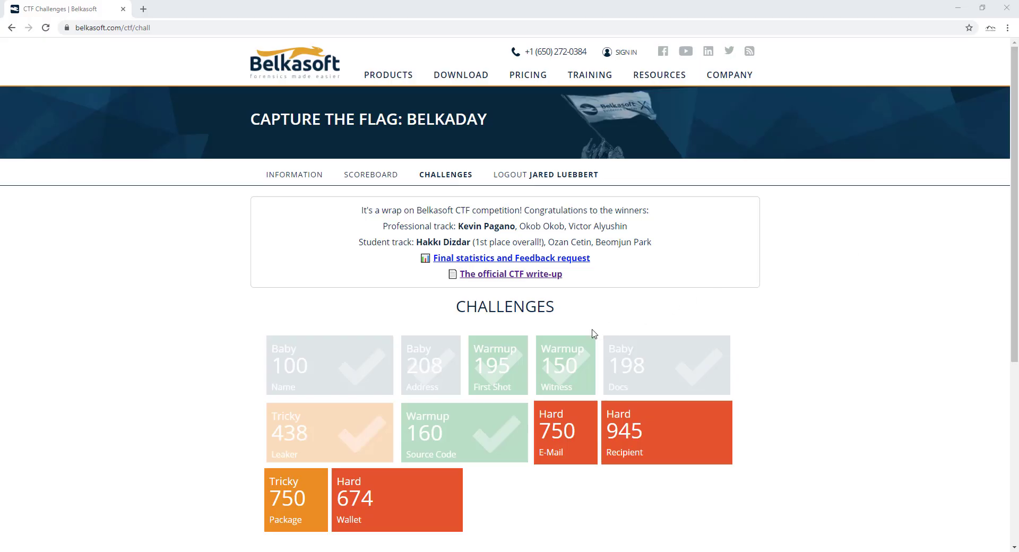
View the Warmup 195 First Shot challenge about trade secrets, then return to Evidence Center
{"action": "left_click", "coordinate": [518, 363]}
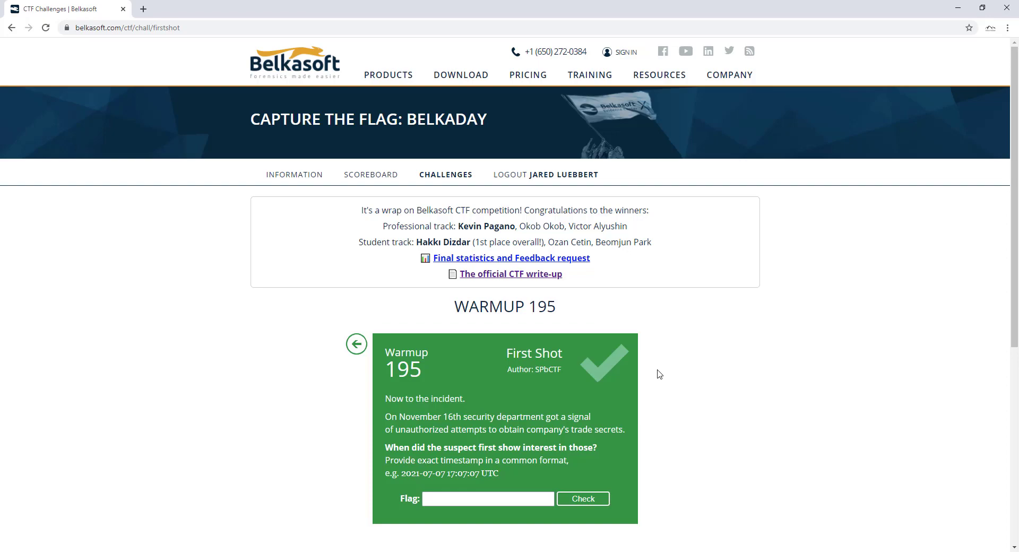
{"action": "key", "text": "alt+Tab"}
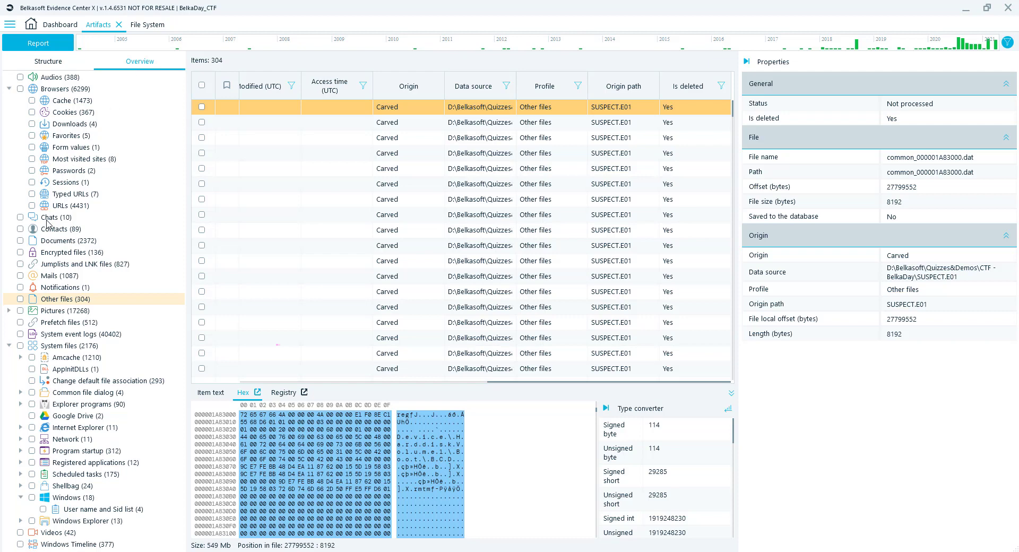
Sort all 1087 mails by Time (UTC) and copy the Technical documentation mail's time, 11/5/2020 7:21:56 PM
{"action": "left_click", "coordinate": [53, 277]}
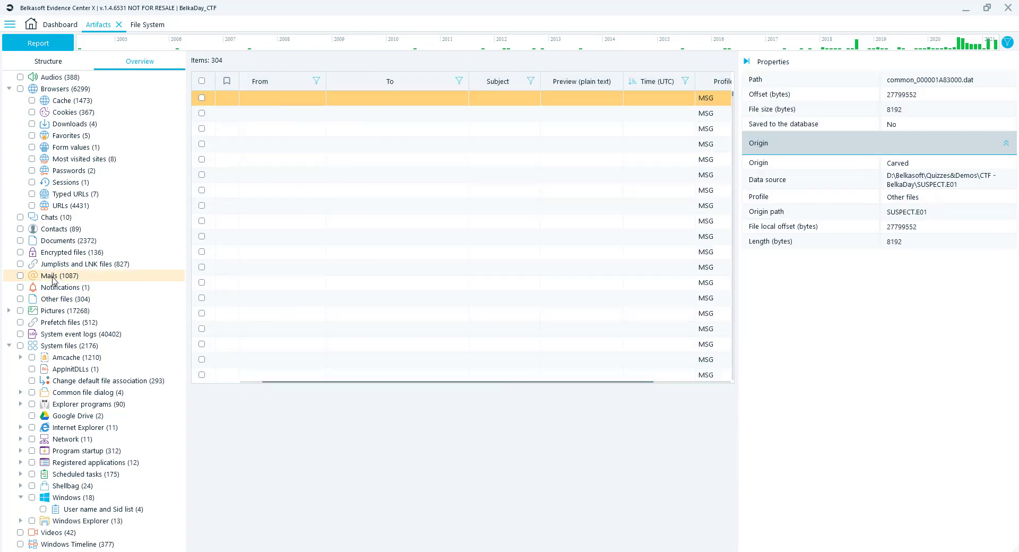
{"action": "left_click", "coordinate": [661, 85]}
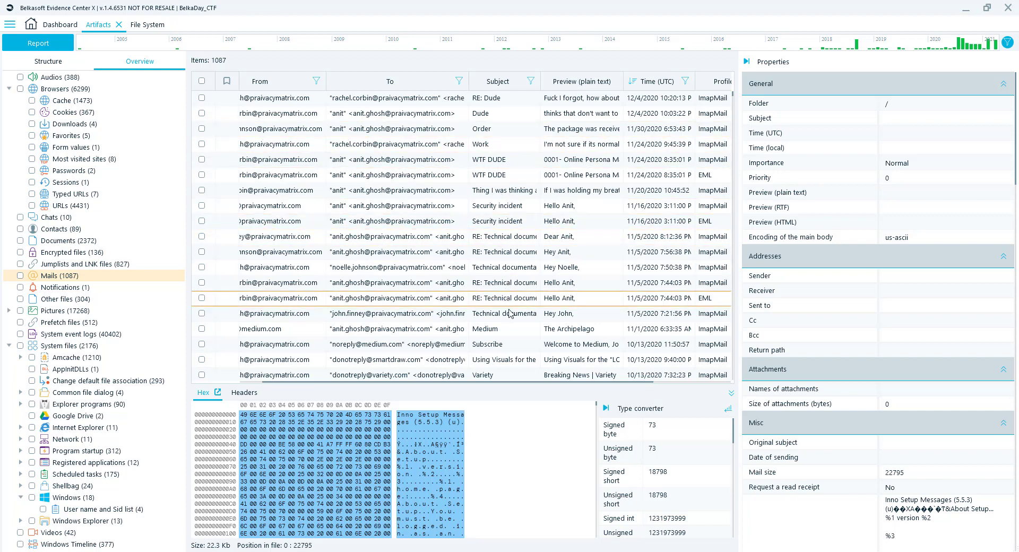
{"action": "scroll", "coordinate": [504, 362], "scroll_direction": "down", "scroll_amount": 4}
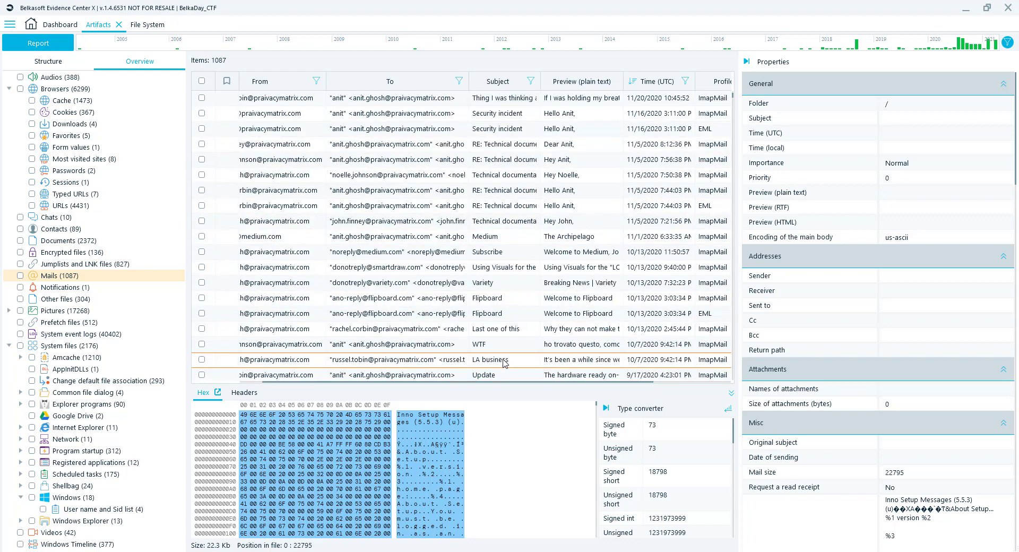
{"action": "scroll", "coordinate": [499, 308], "scroll_direction": "up", "scroll_amount": 3}
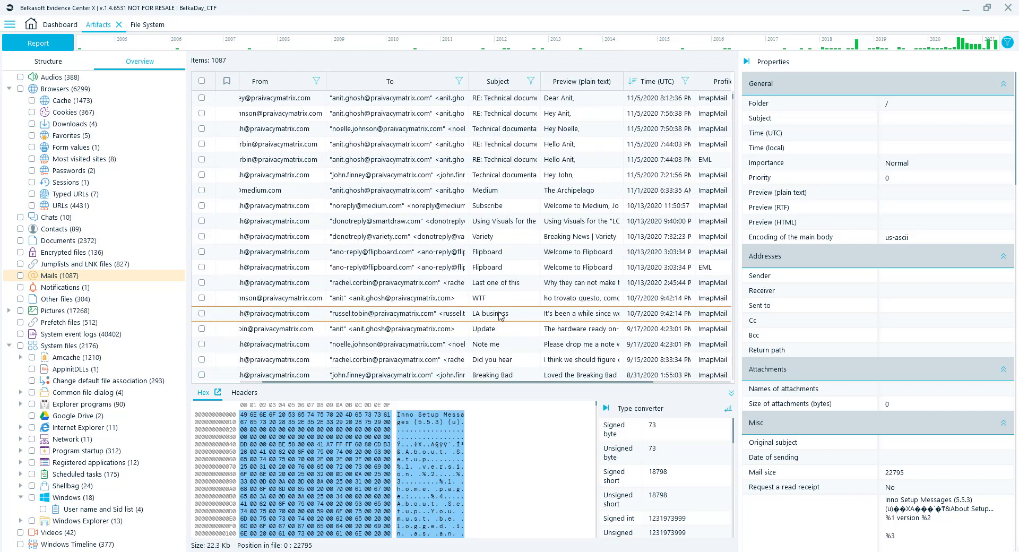
{"action": "left_click", "coordinate": [506, 269]}
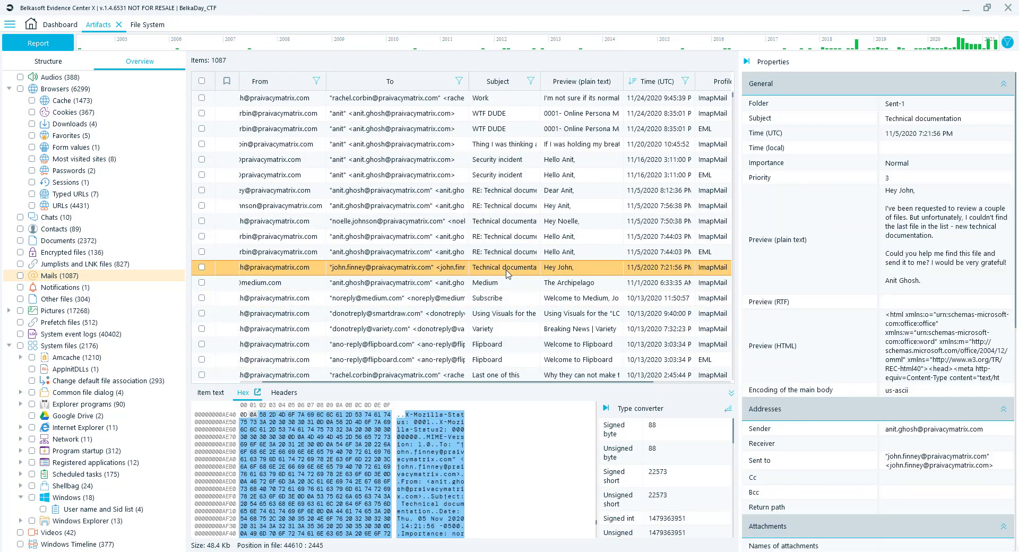
{"action": "left_click_drag", "start_coordinate": [954, 134], "coordinate": [887, 130]}
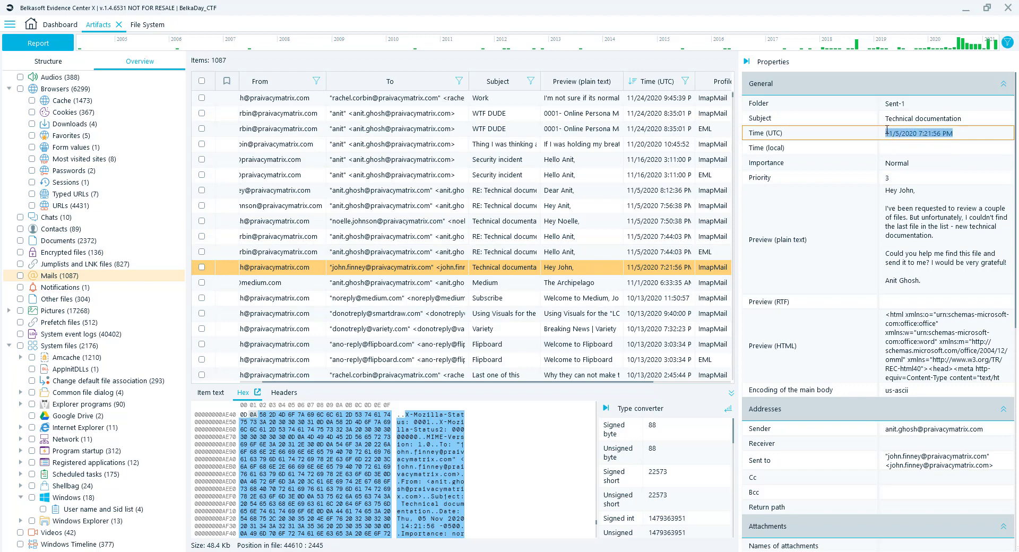
{"action": "right_click", "coordinate": [917, 136]}
{"action": "left_click", "coordinate": [933, 140]}
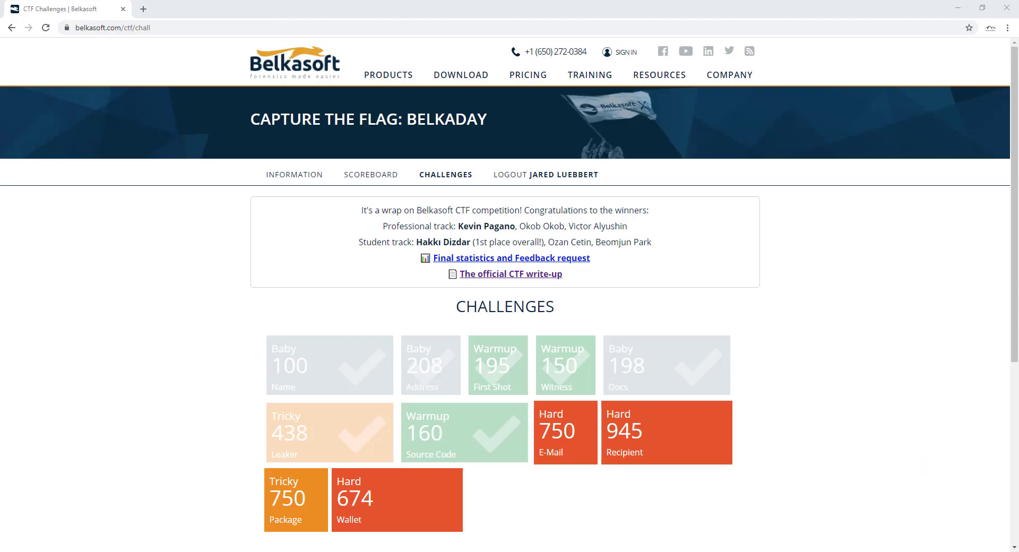
View the Warmup 150 Witness challenge about which 3 employees to question, then return to Evidence Center
{"action": "left_click", "coordinate": [557, 378]}
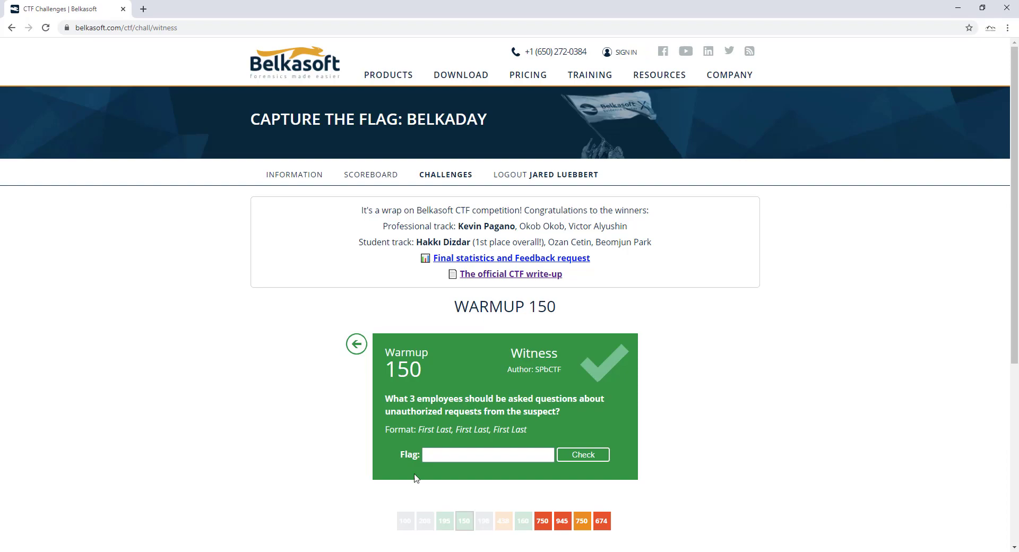
{"action": "key", "text": "alt+Tab"}
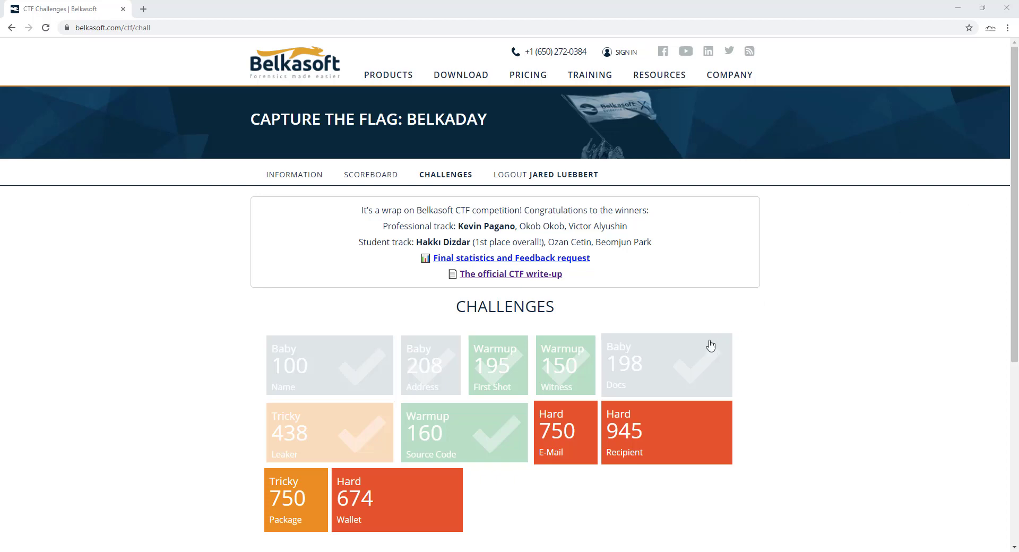
View the Baby 198 Docs challenge asking for the documentation's SHA256 hash, then return to Evidence Center
{"action": "left_click", "coordinate": [696, 368]}
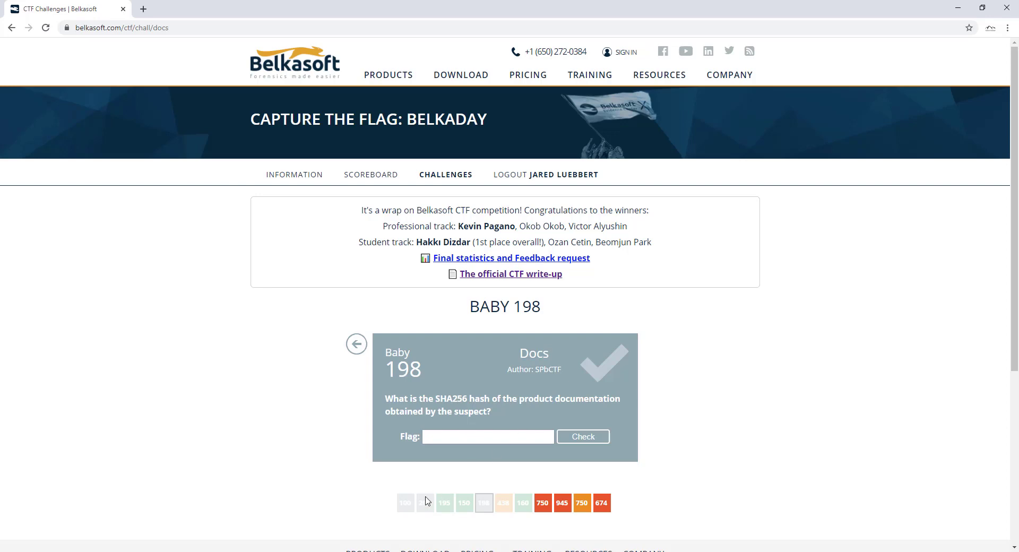
{"action": "left_click", "coordinate": [374, 551]}
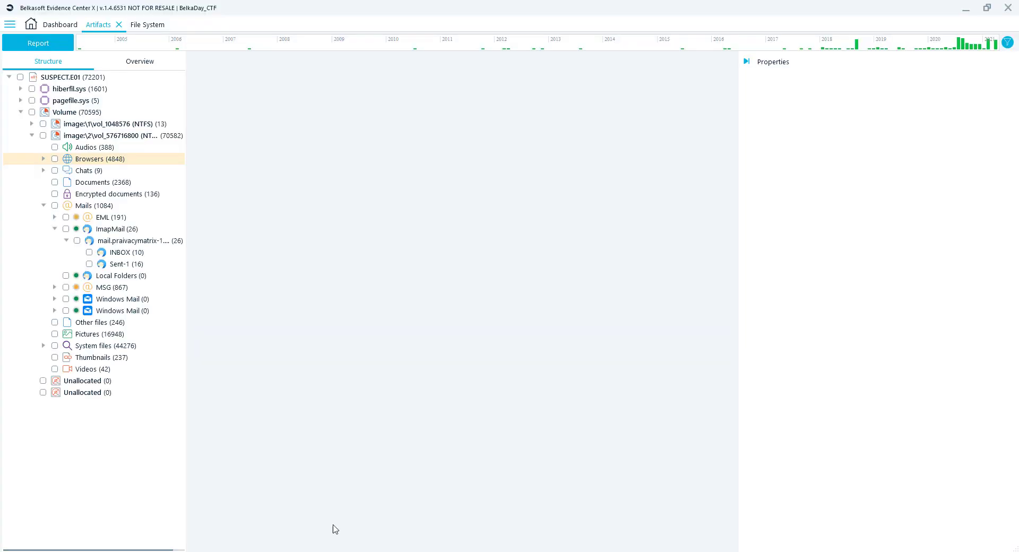
Filter the Documents list by File type to .pdf only, leaving 46 of 2368 items
{"action": "left_click", "coordinate": [88, 183]}
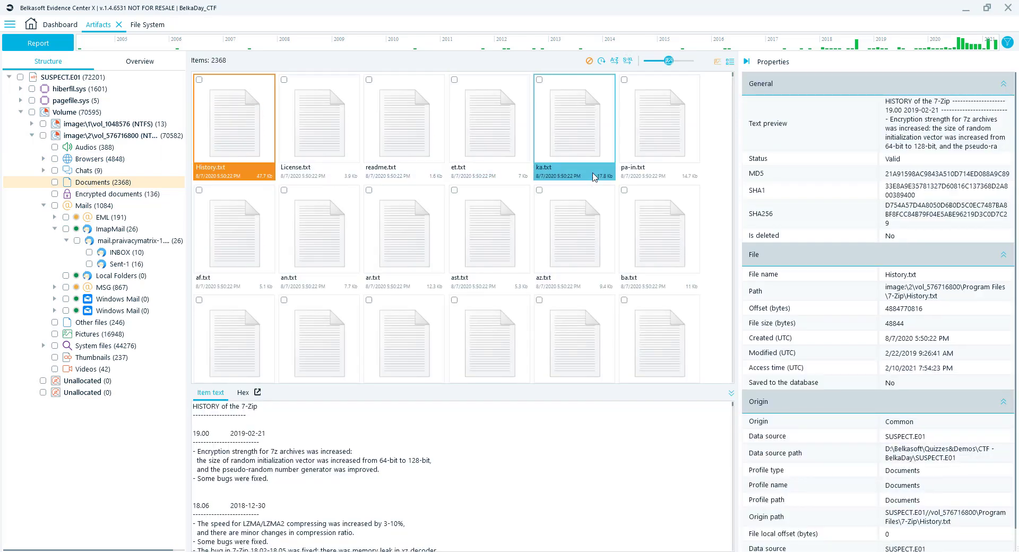
{"action": "right_click", "coordinate": [711, 187]}
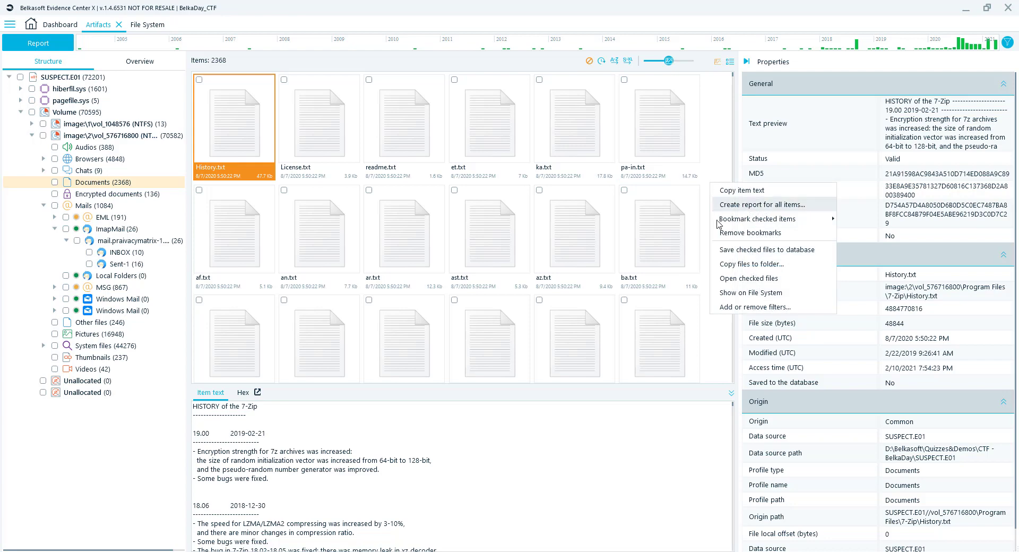
{"action": "left_click", "coordinate": [737, 308]}
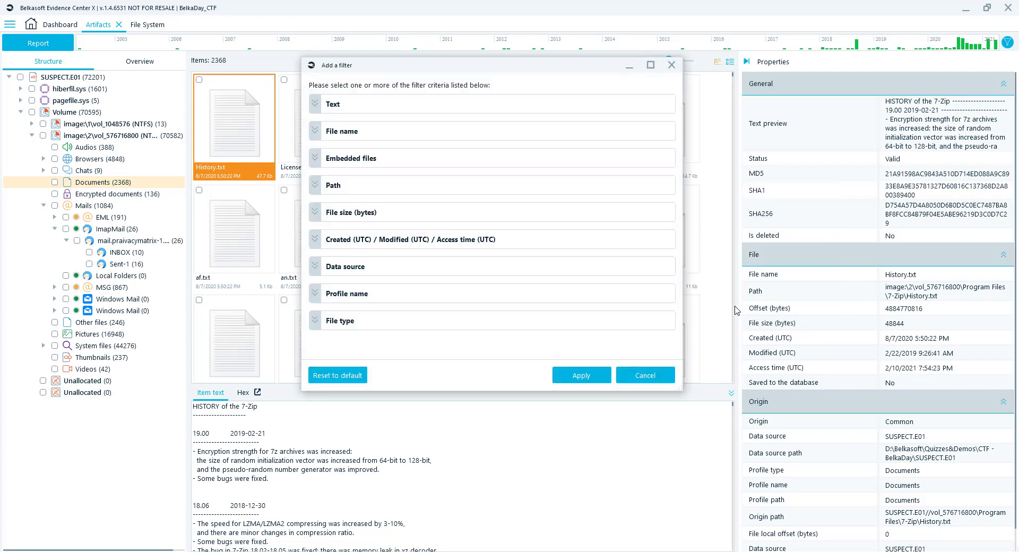
{"action": "left_click", "coordinate": [314, 320]}
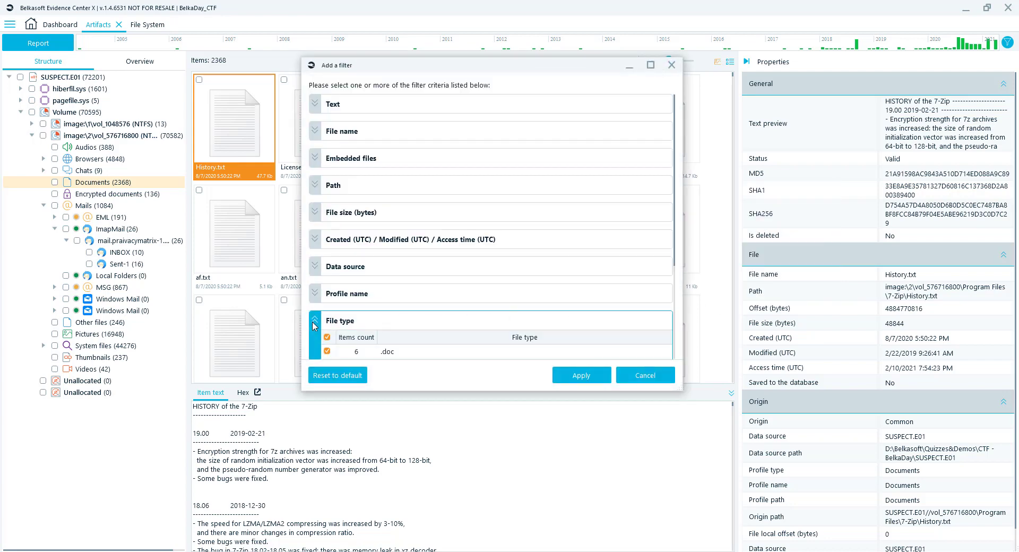
{"action": "scroll", "coordinate": [341, 334], "scroll_direction": "down", "scroll_amount": 3}
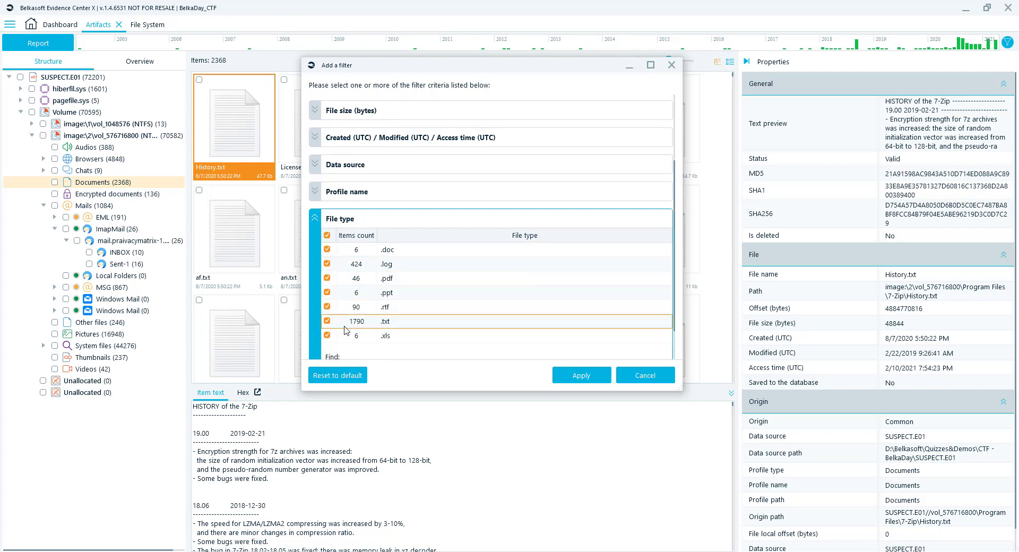
{"action": "left_click", "coordinate": [326, 235]}
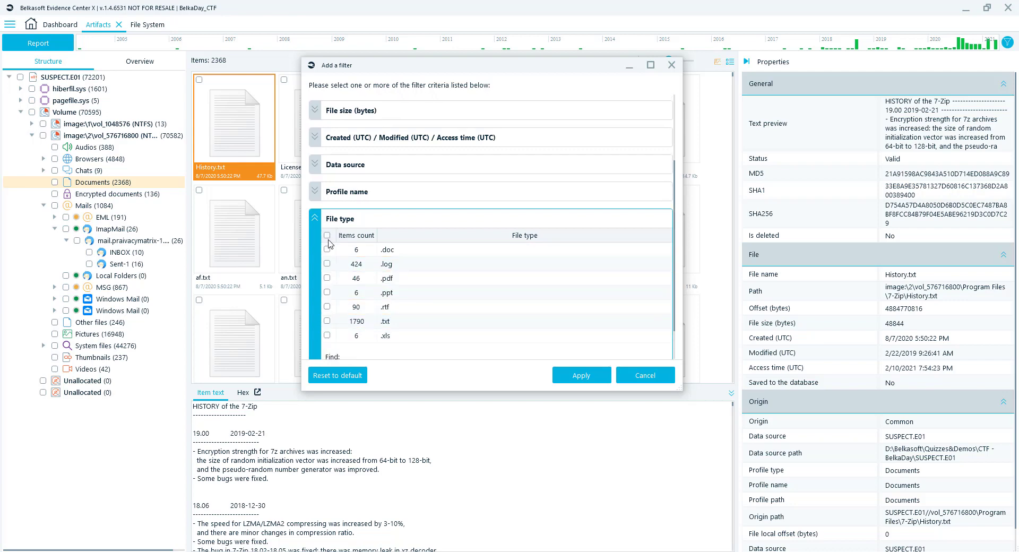
{"action": "left_click", "coordinate": [327, 278]}
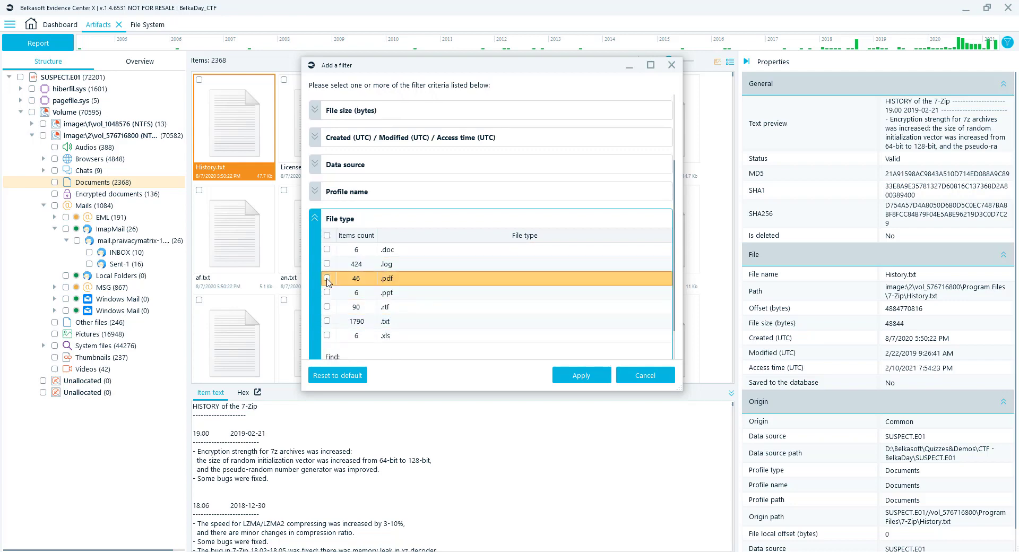
{"action": "left_click", "coordinate": [581, 376]}
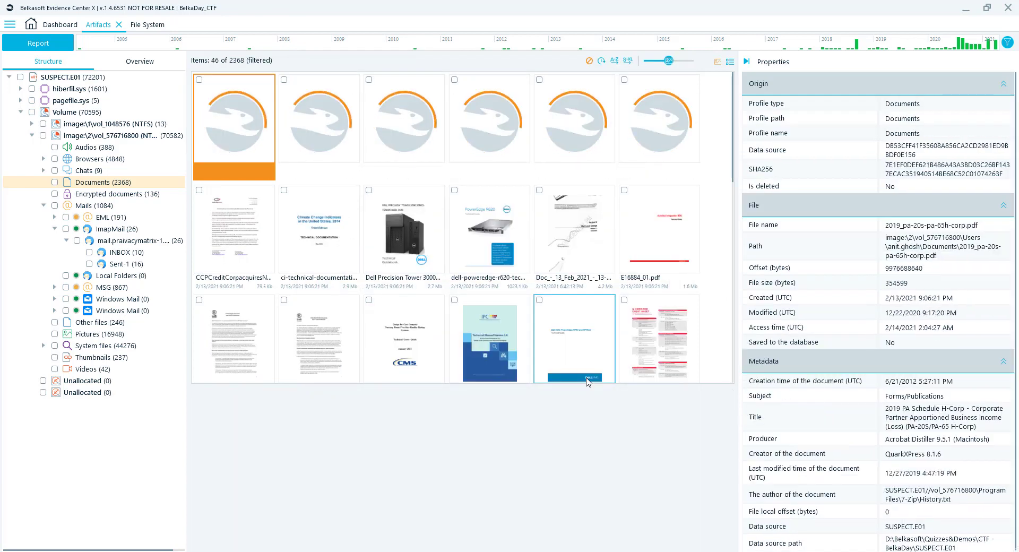
Show the PDFs as a table and select the SHA256 hash of Doc_-_13_Feb_2021_-_13-40.pdf
{"action": "left_click", "coordinate": [730, 62]}
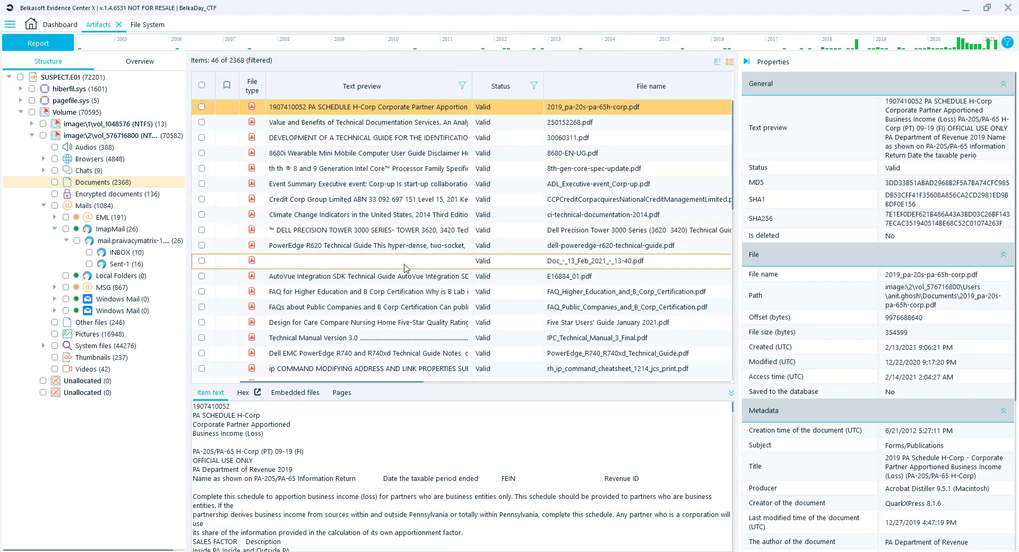
{"action": "left_click", "coordinate": [564, 268]}
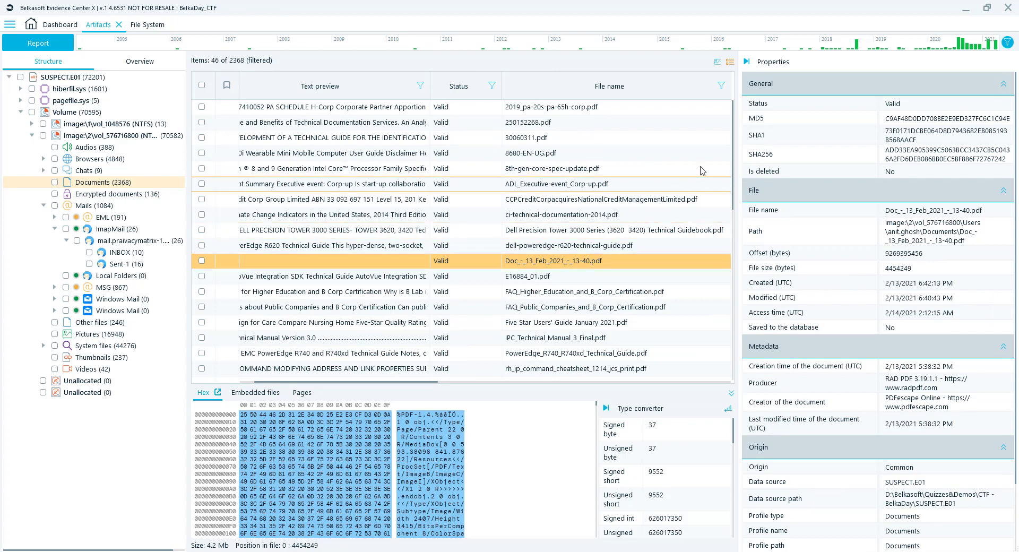
{"action": "left_click_drag", "start_coordinate": [886, 153], "coordinate": [1012, 163]}
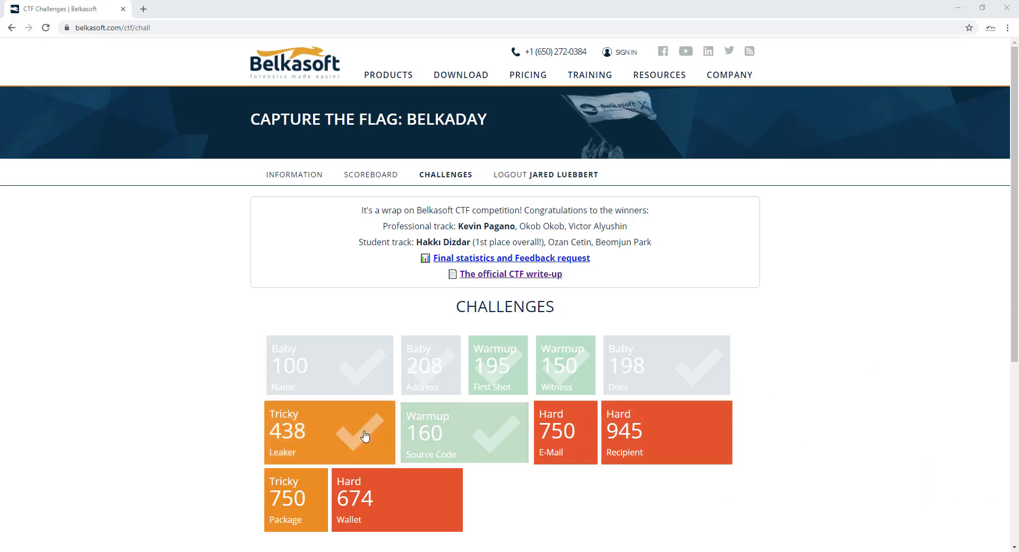
View the Tricky 438 Leaker challenge about who supplied the documentation, then return to Evidence Center
{"action": "left_click", "coordinate": [365, 436]}
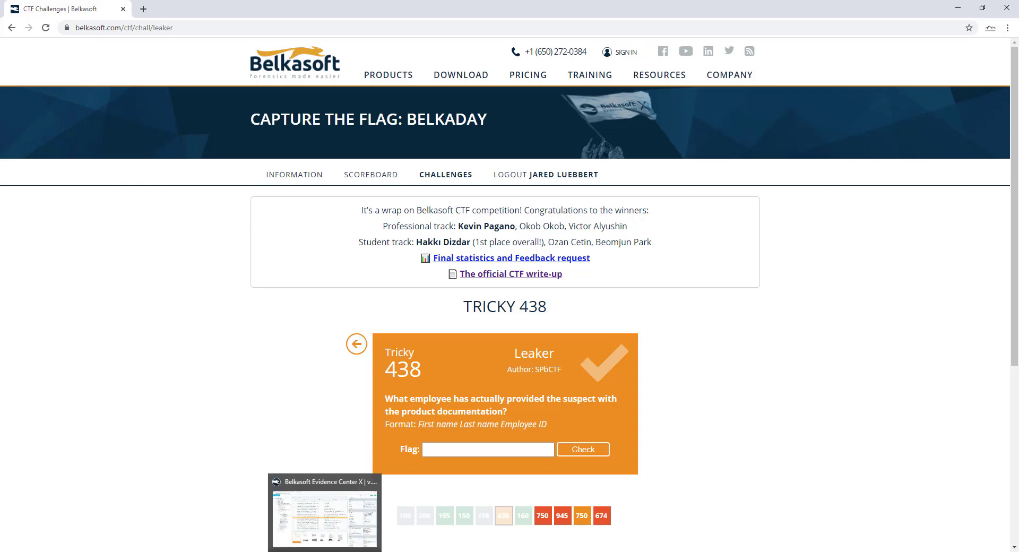
{"action": "left_click", "coordinate": [329, 535]}
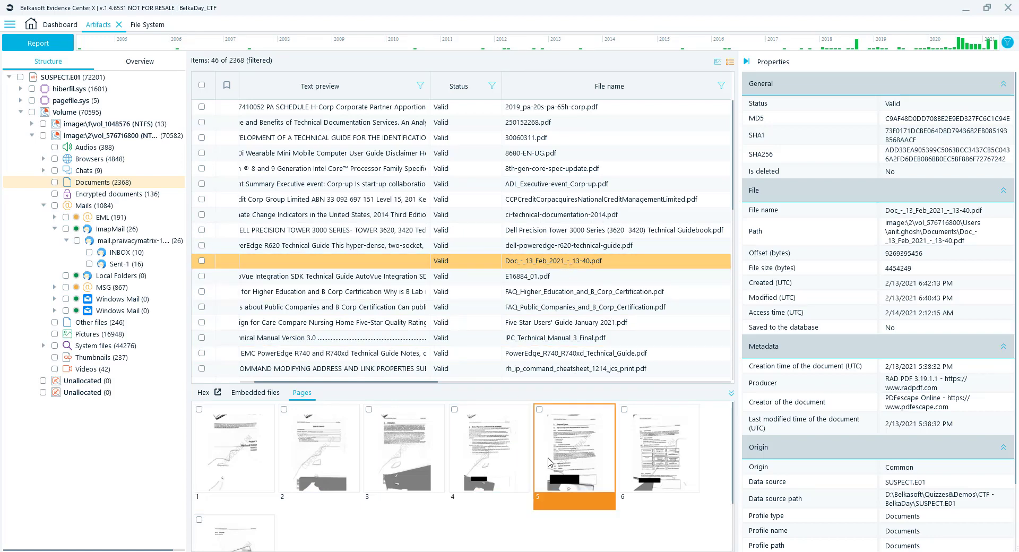
Preview pages 1 and 5 of Doc_-_13_Feb_2021_-_13-40.pdf, then open its embedded image File5.jpg
{"action": "double_click", "coordinate": [264, 459]}
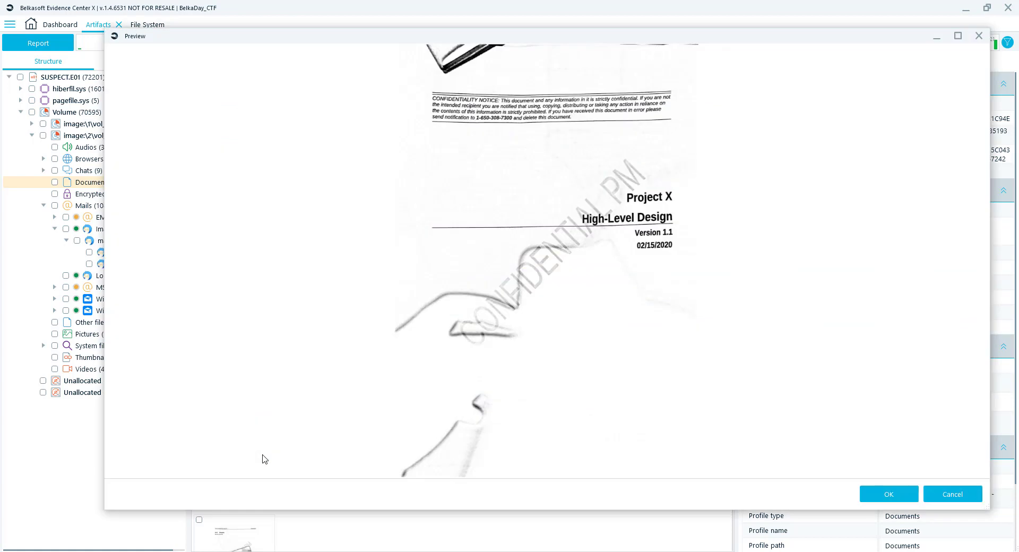
{"action": "left_click", "coordinate": [888, 496]}
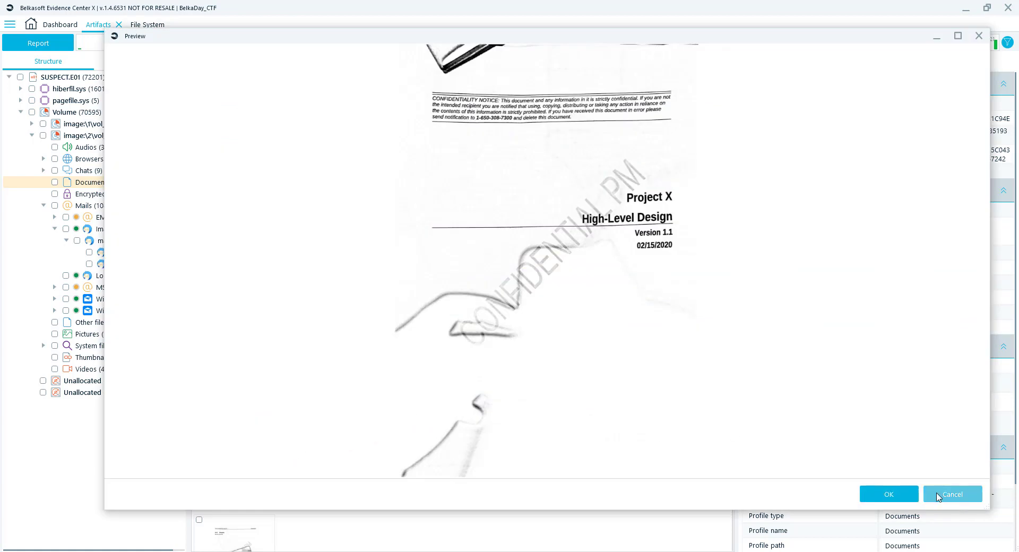
{"action": "left_click", "coordinate": [979, 35]}
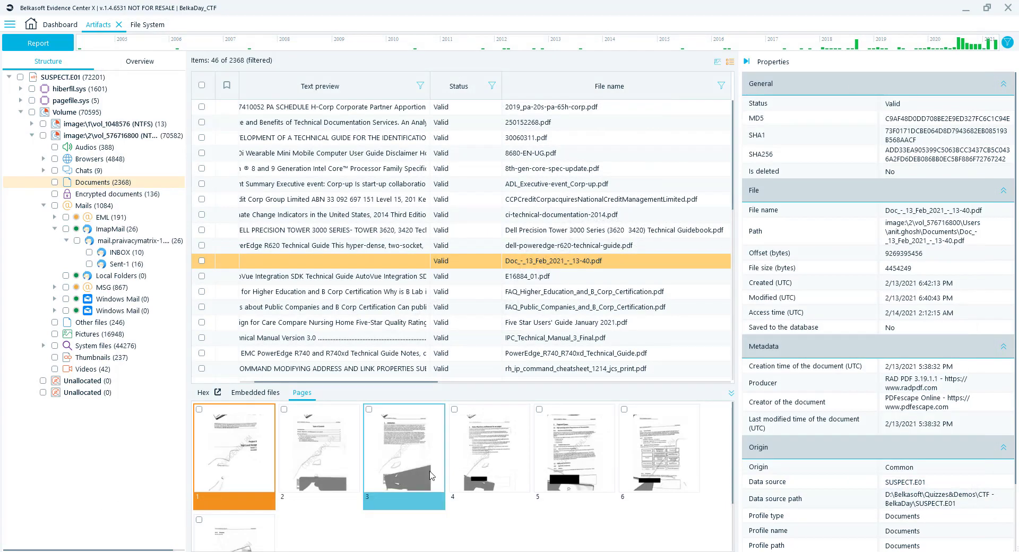
{"action": "double_click", "coordinate": [571, 482]}
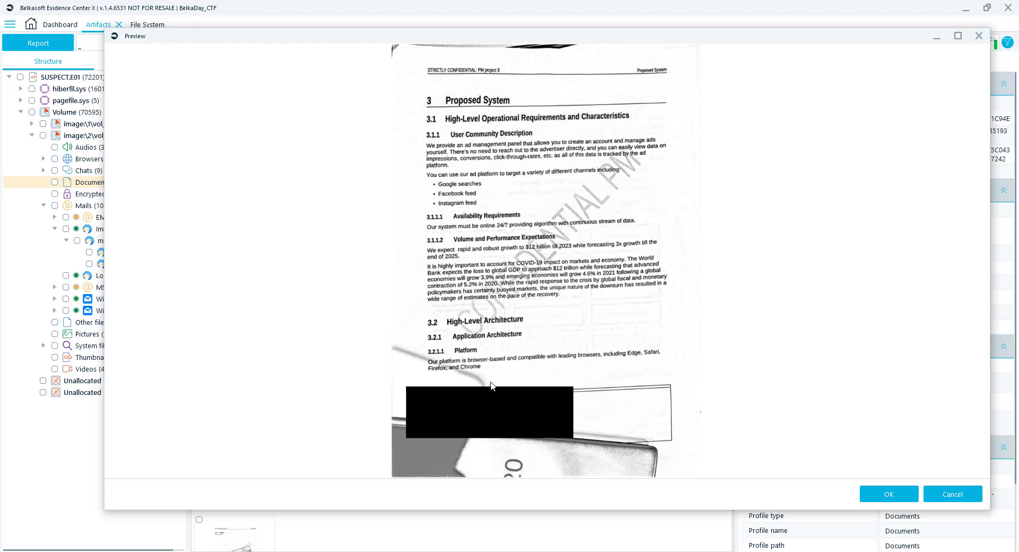
{"action": "left_click", "coordinate": [978, 36]}
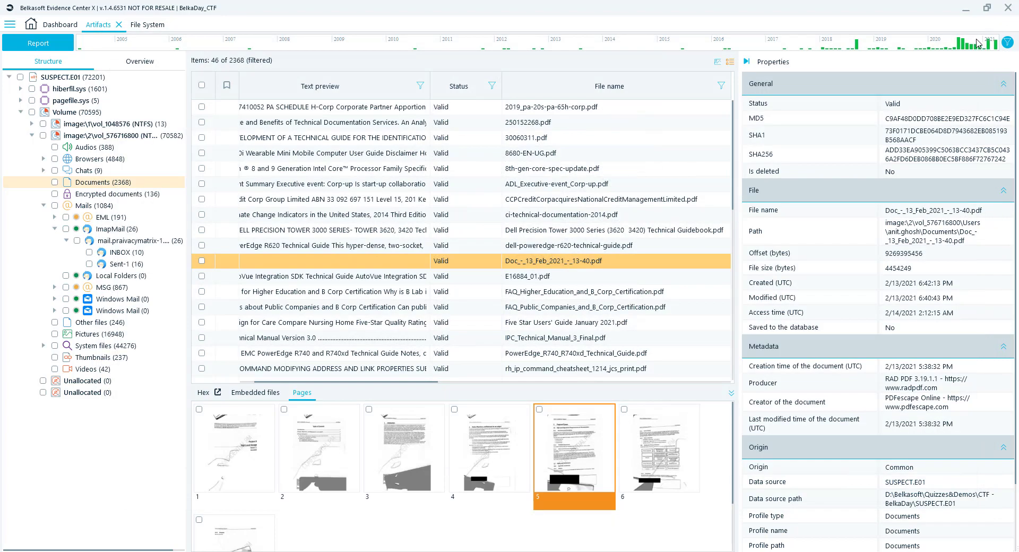
{"action": "left_click", "coordinate": [257, 395]}
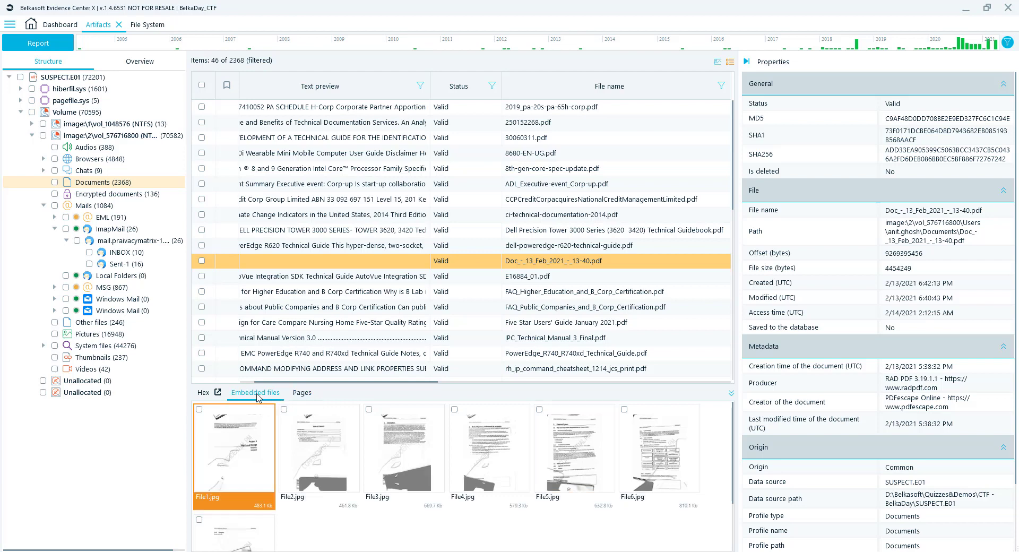
{"action": "double_click", "coordinate": [577, 479]}
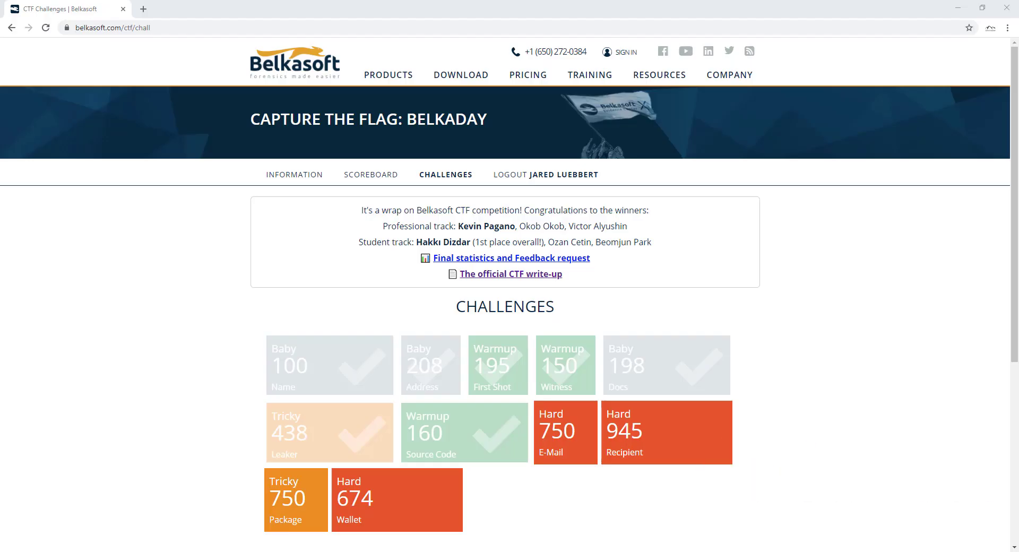
View the Warmup 160 Source Code challenge asking for the source code URL, then return to Evidence Center
{"action": "left_click", "coordinate": [496, 428]}
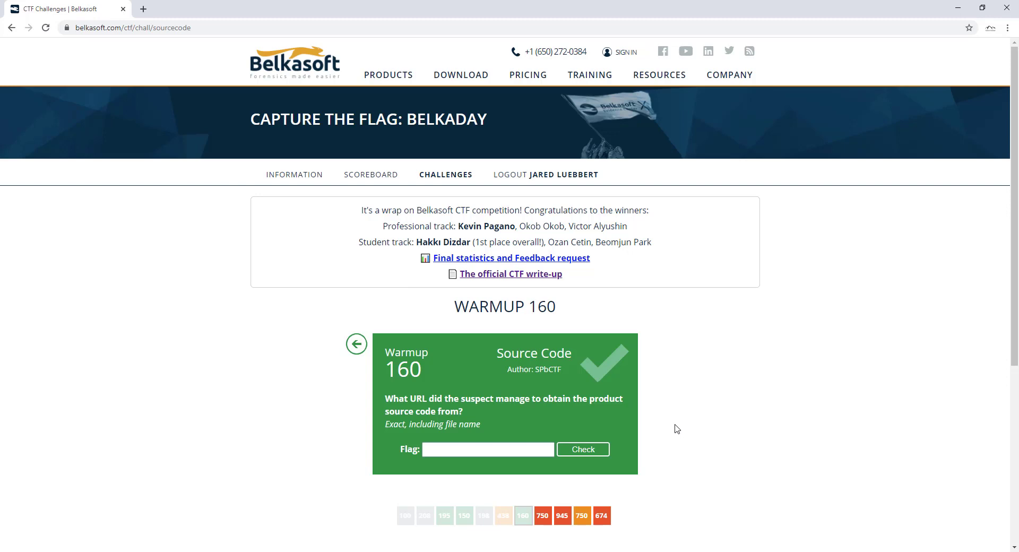
{"action": "key", "text": "alt+Tab"}
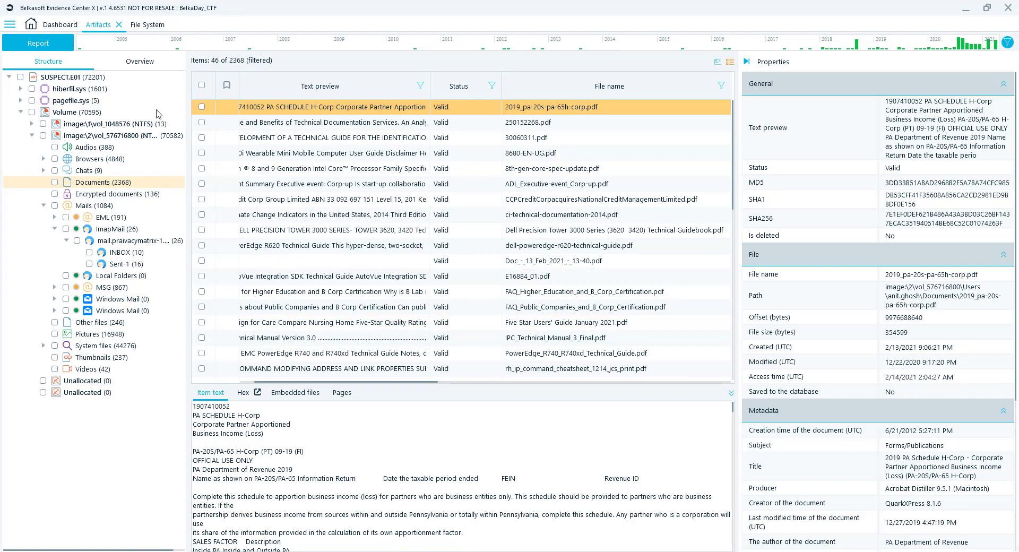
In Browsers > Downloads, inspect the xraicommend archive downloads and select its git.pm.internal download URL
{"action": "left_click", "coordinate": [149, 63]}
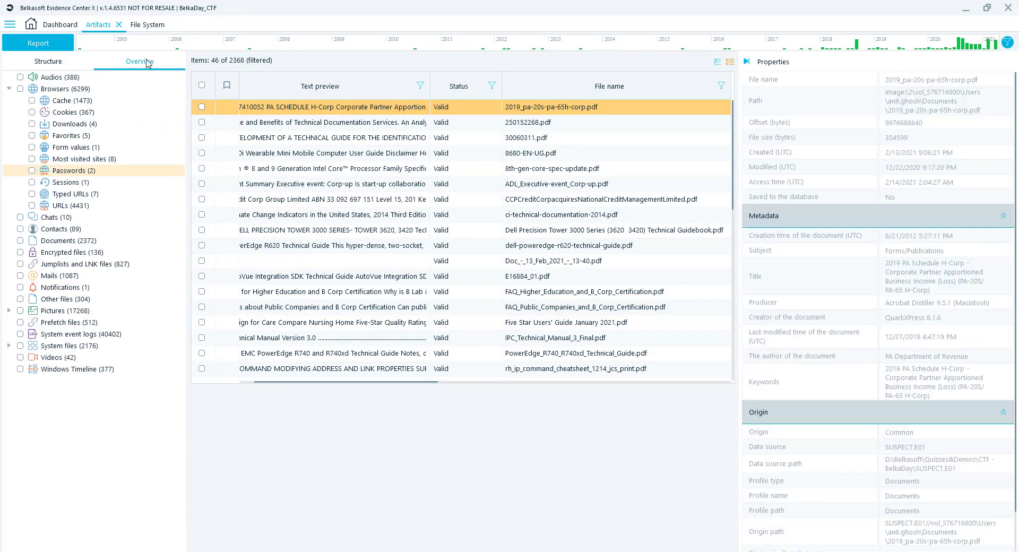
{"action": "left_click", "coordinate": [70, 126]}
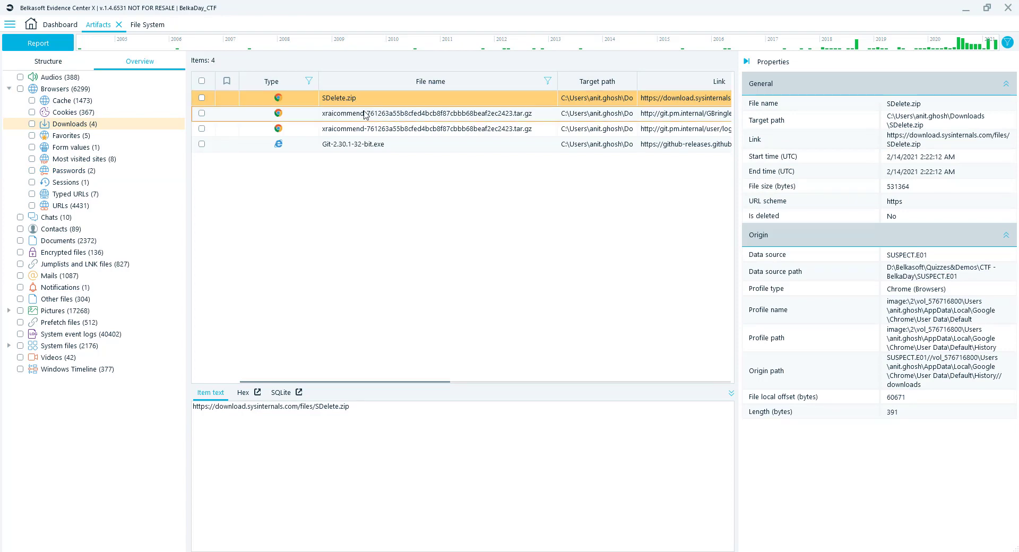
{"action": "left_click", "coordinate": [365, 113]}
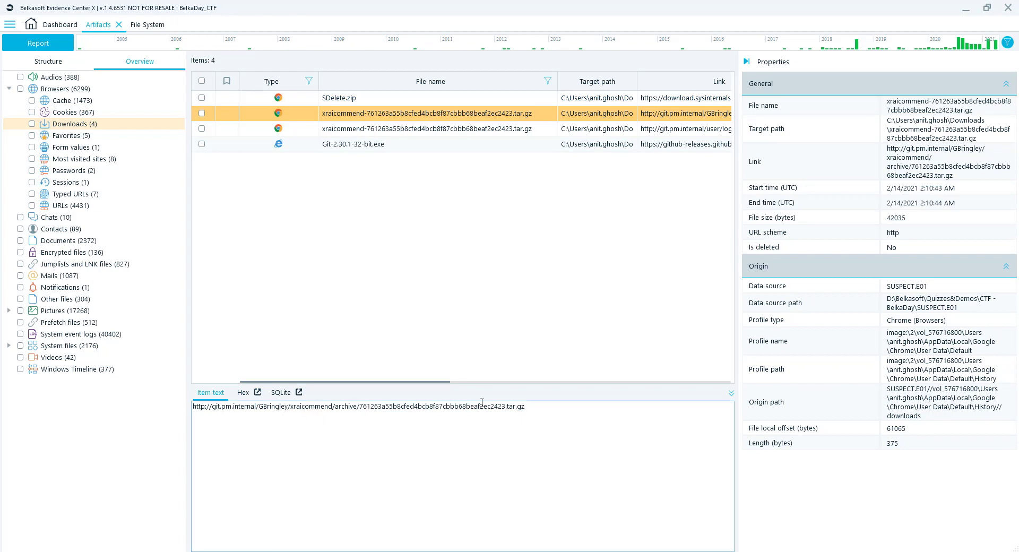
{"action": "left_click", "coordinate": [477, 130]}
{"action": "left_click", "coordinate": [478, 115]}
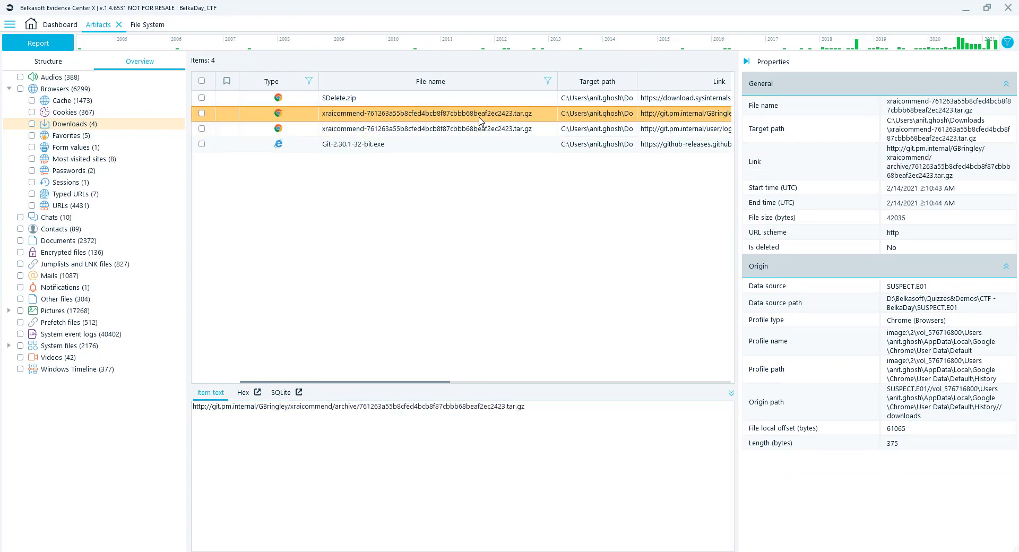
{"action": "left_click_drag", "start_coordinate": [543, 408], "coordinate": [186, 412]}
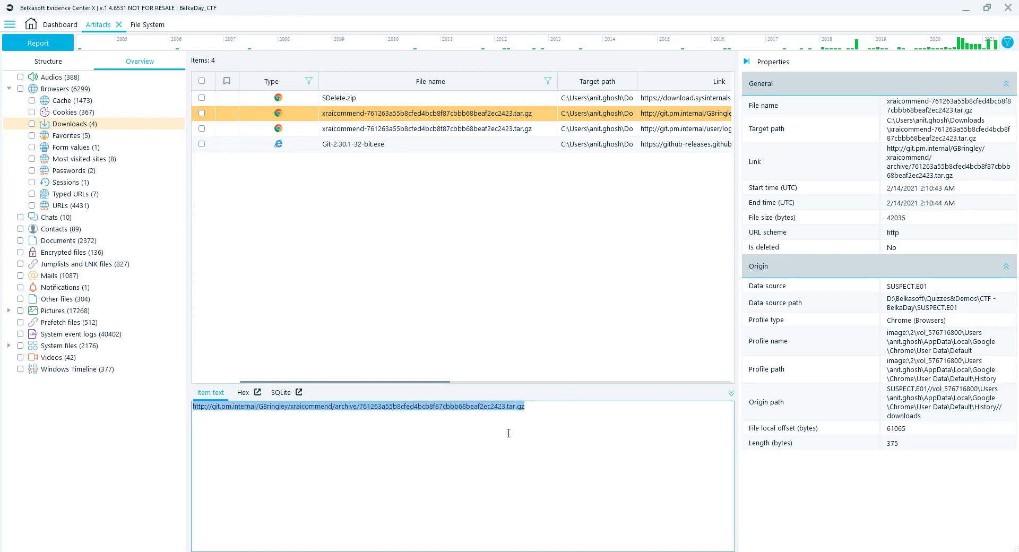